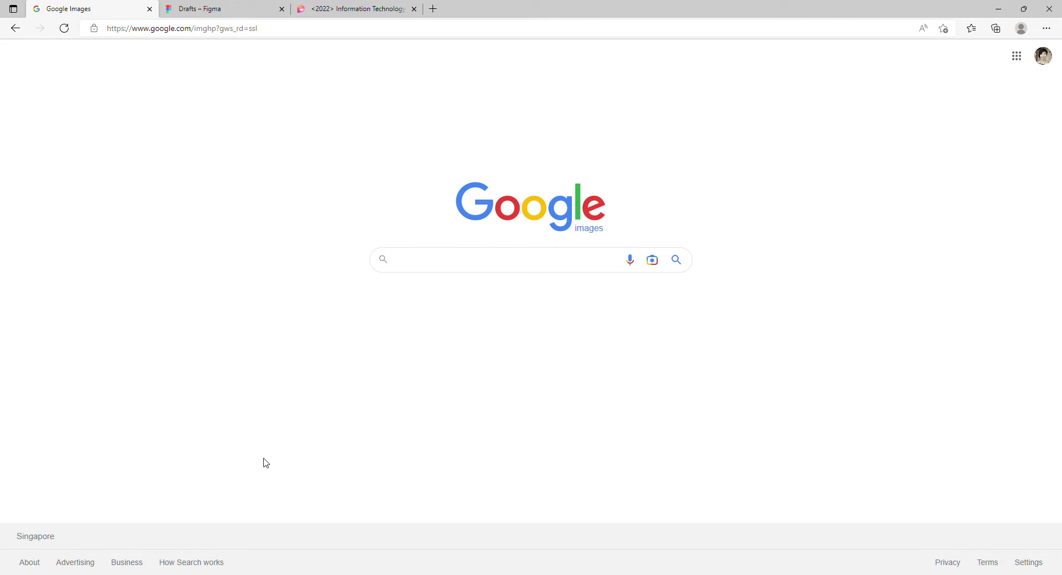
Step: Search Google Images for bus and open the first result, the green double-decker from Wikipedia
left_click(475, 249)
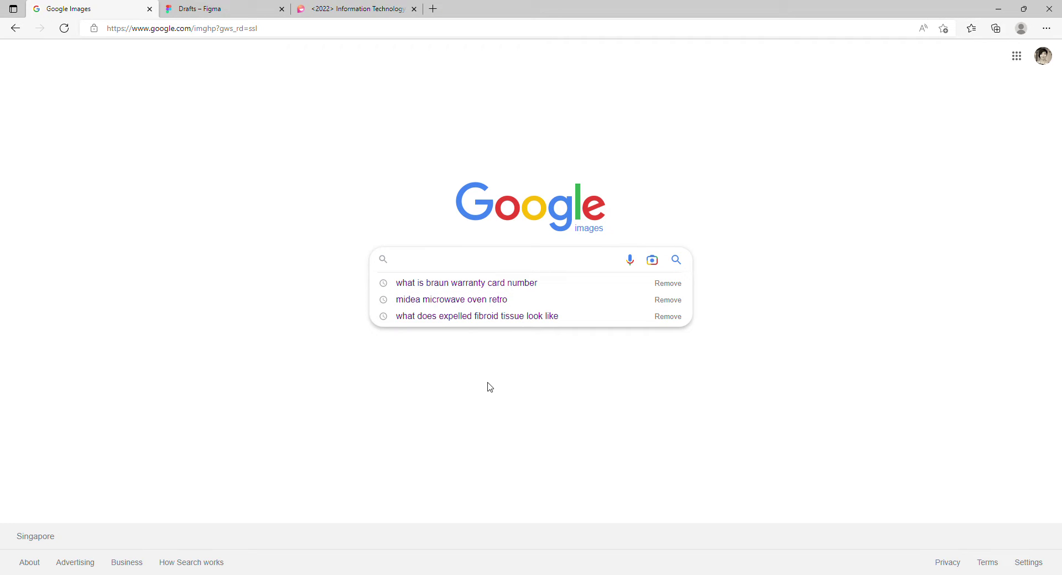
type("bus")
key("Return")
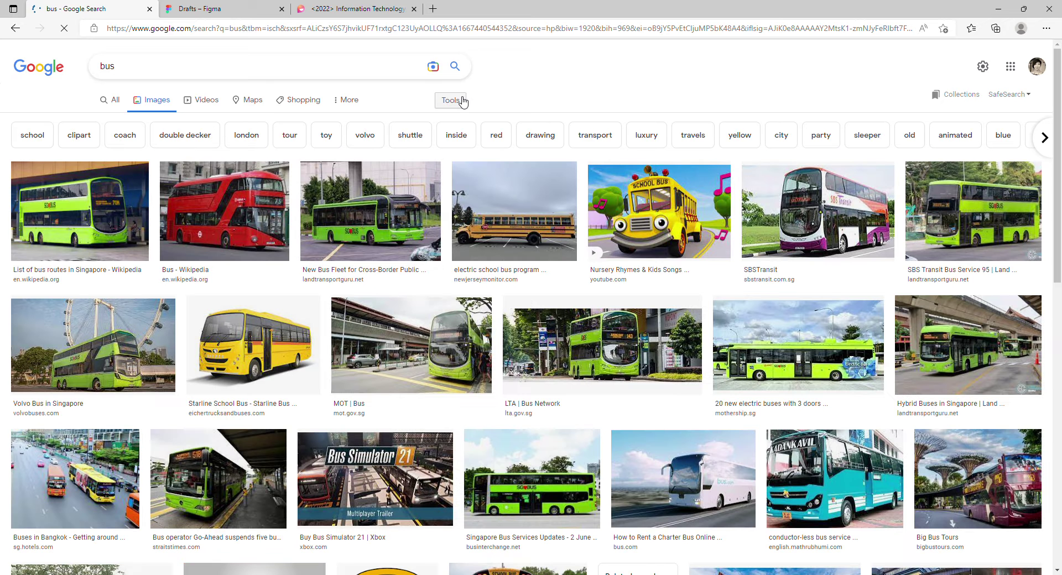
left_click(80, 218)
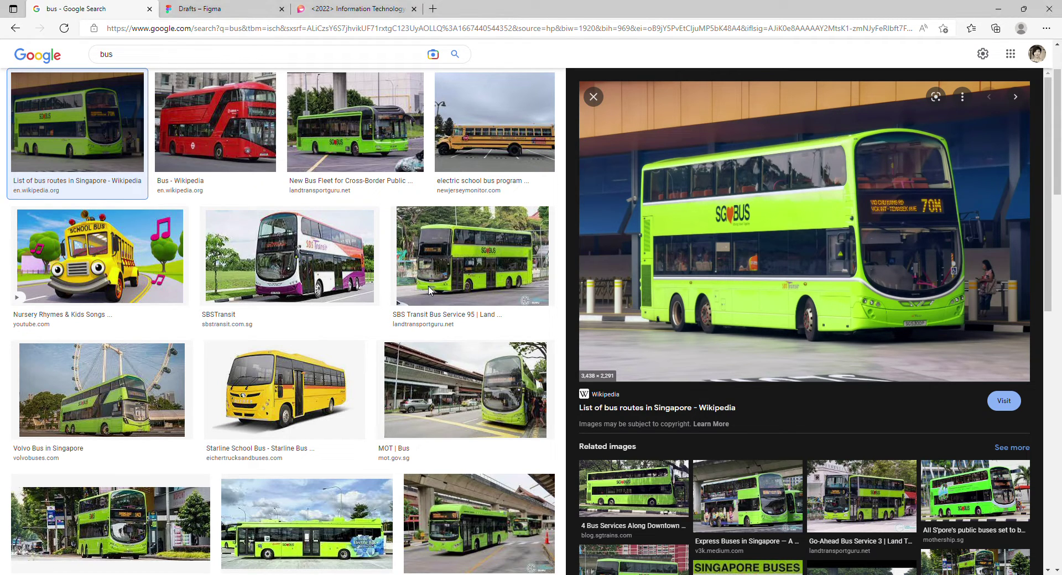
Step: Search the images for car, then open and save the first result, the red Cars and Coffee Singapore car
left_click(135, 58)
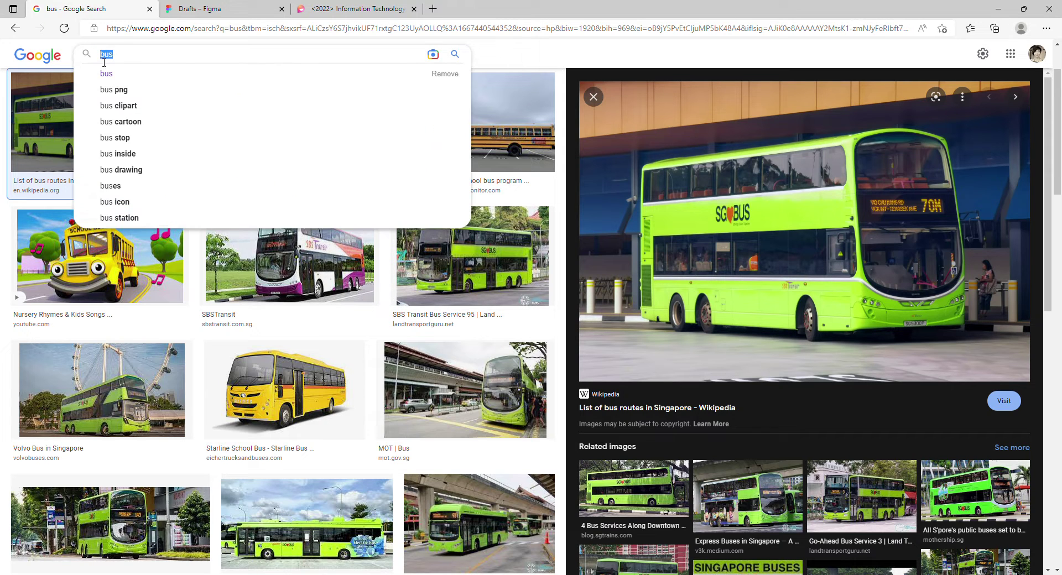
type("car")
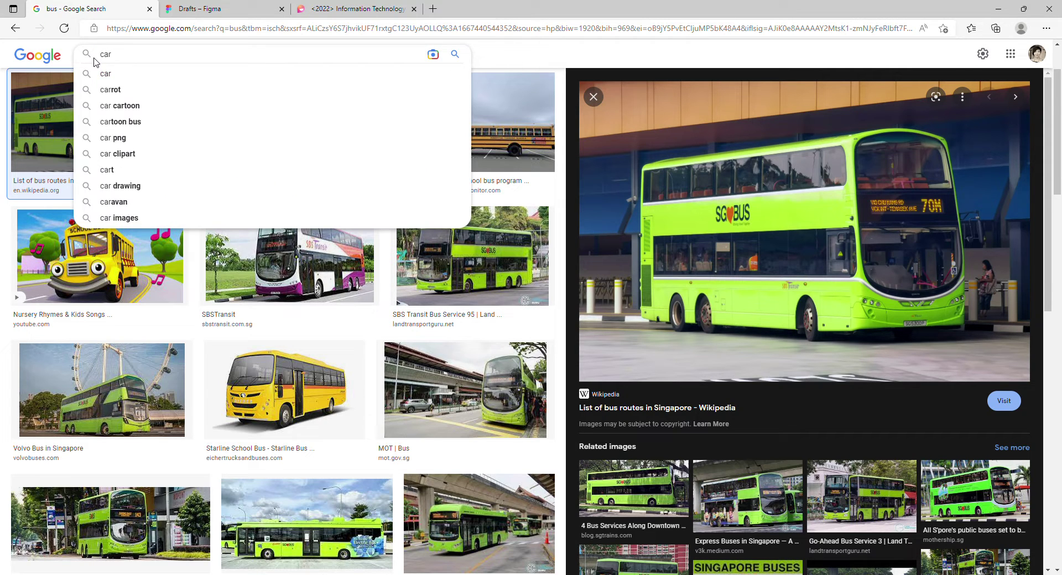
key("Return")
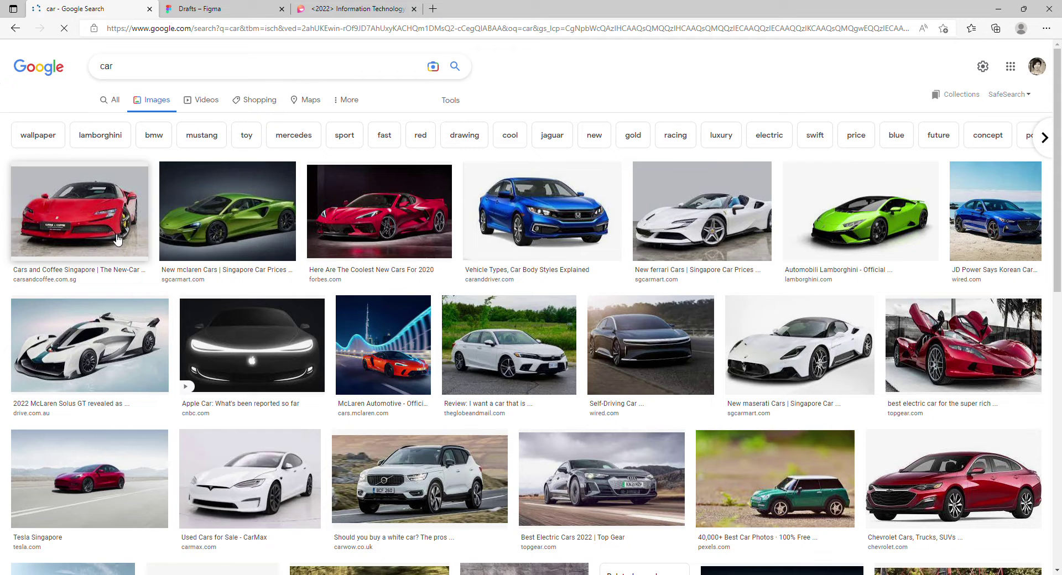
left_click(133, 224)
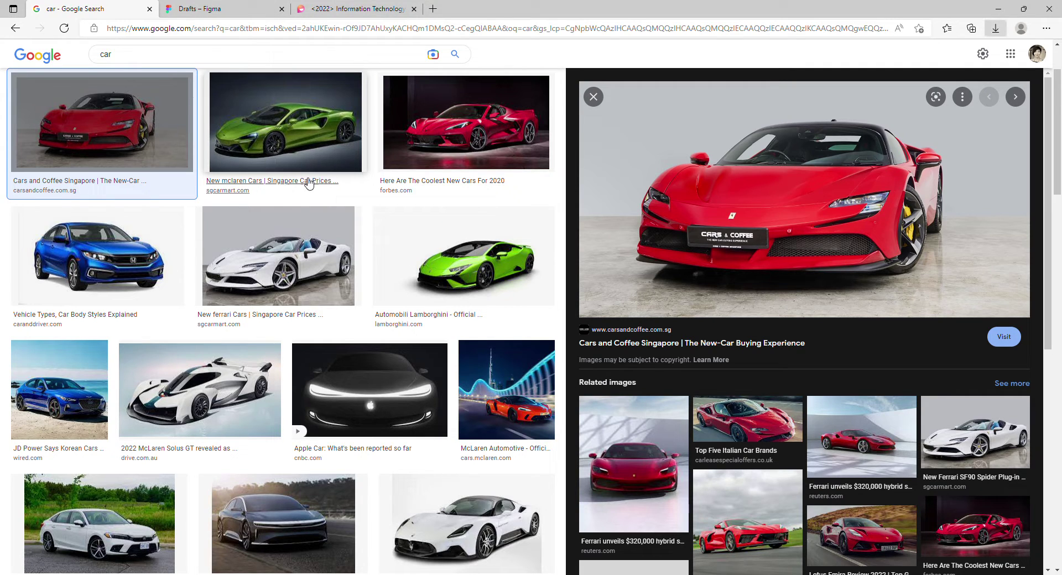
Step: Search the images for taxi
double_click(105, 55)
type("t")
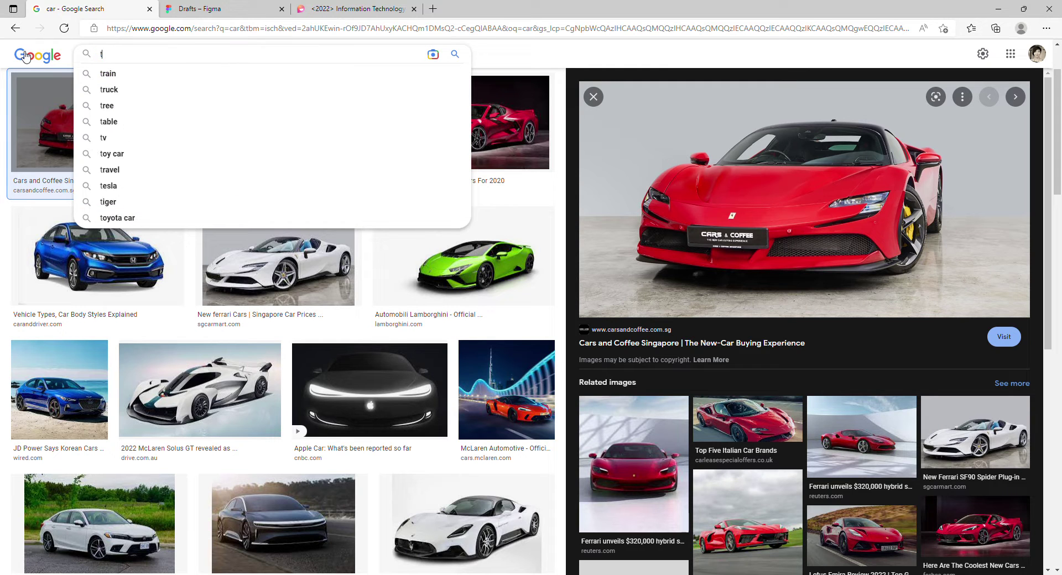
type("axi")
key("Return")
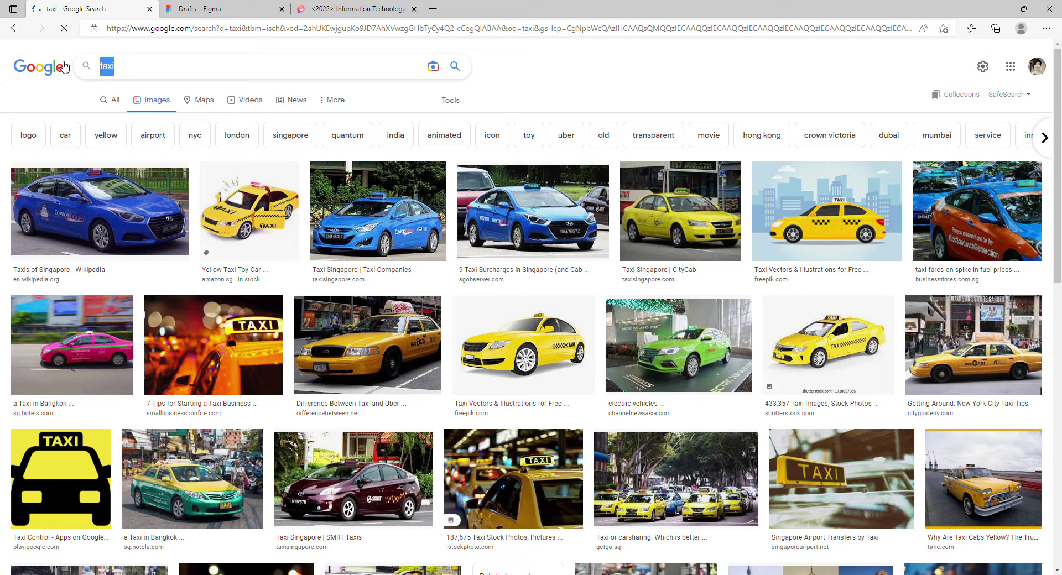
Step: Search the images for train and save the first result, the red-and-white train from Land Transport Guru
type("train")
key("Return")
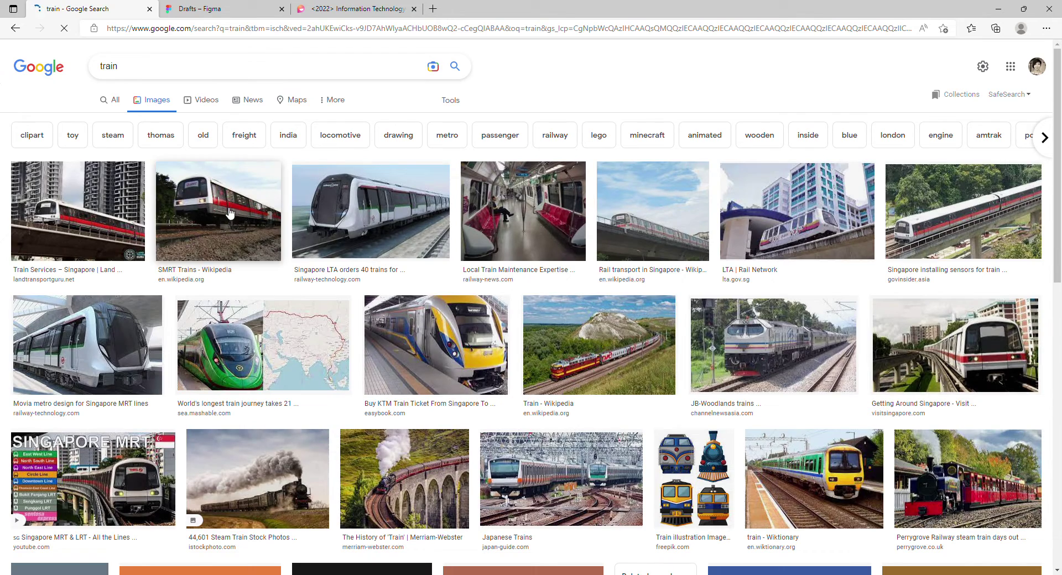
left_click(101, 218)
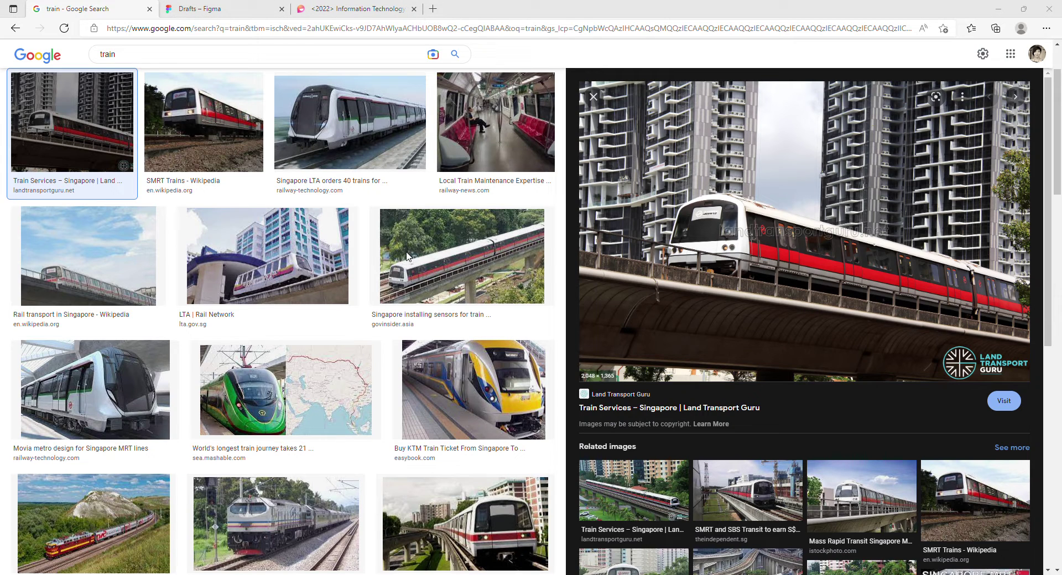
key("Return")
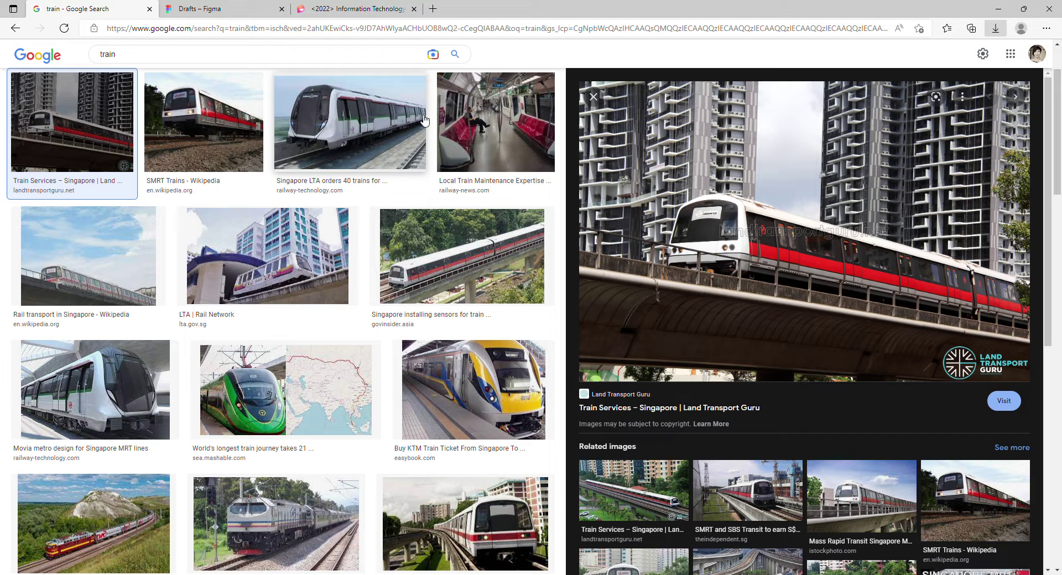
Step: Switch to Figma, create a new design file and name it with the teacher's name followed by "_Flashcard Animation"
left_click(208, 11)
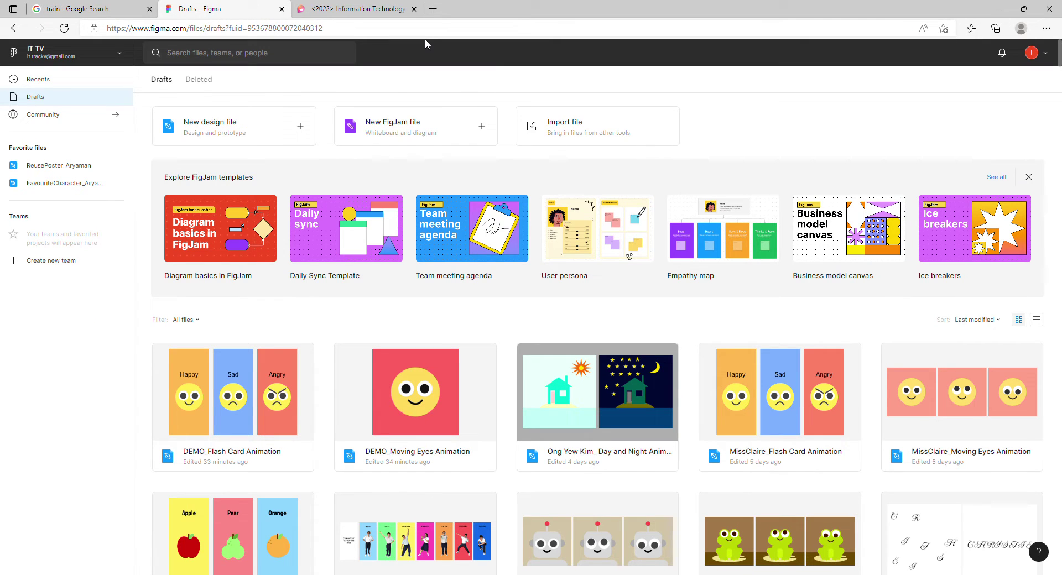
left_click(225, 130)
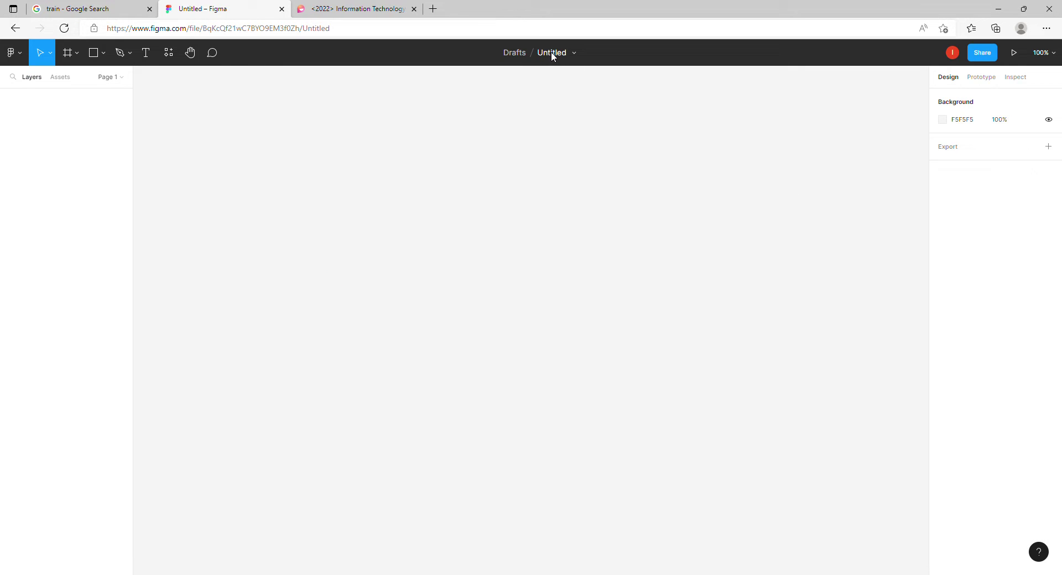
left_click(552, 54)
type("MissClaire ")
type("Flaas")
key("BackSpace")
key("BackSpace")
type("shcard Animation")
left_click(531, 114)
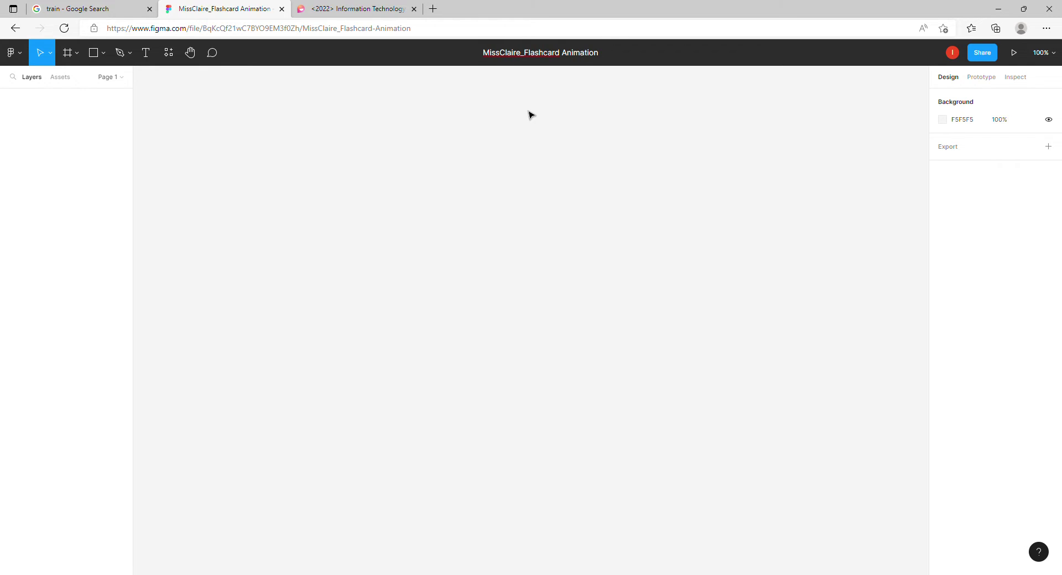
Step: Add an iPhone 14 frame of 390 × 844 to the canvas and rename it Frame 1
left_click(75, 57)
left_click(79, 84)
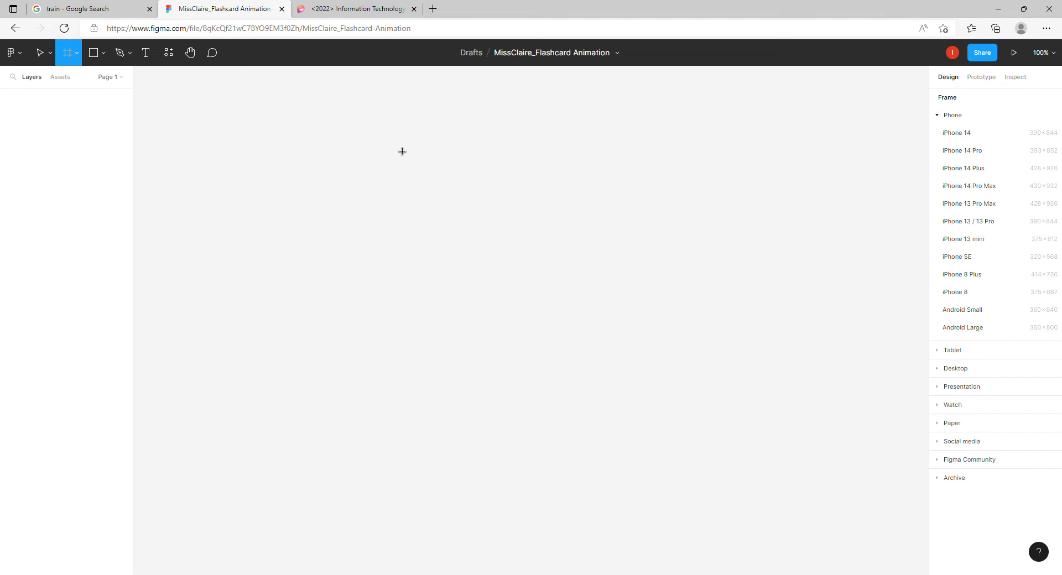
left_click(975, 134)
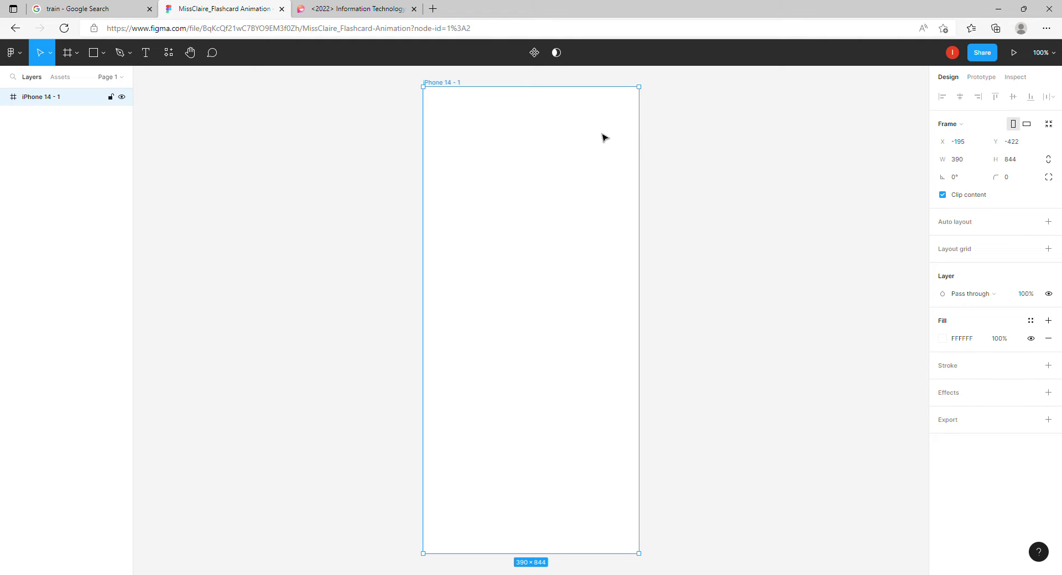
double_click(39, 98)
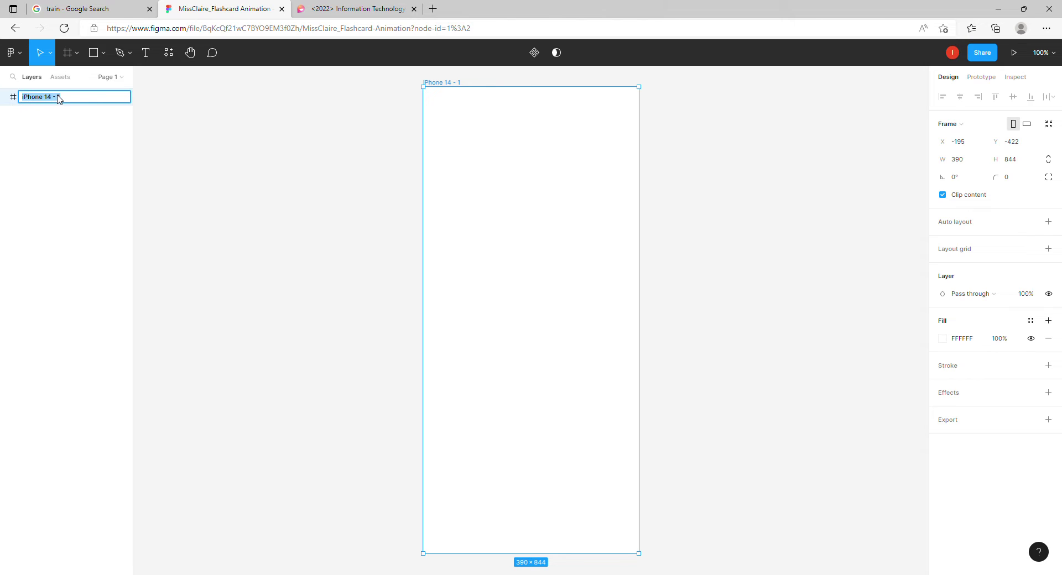
type("Frame")
key("Return")
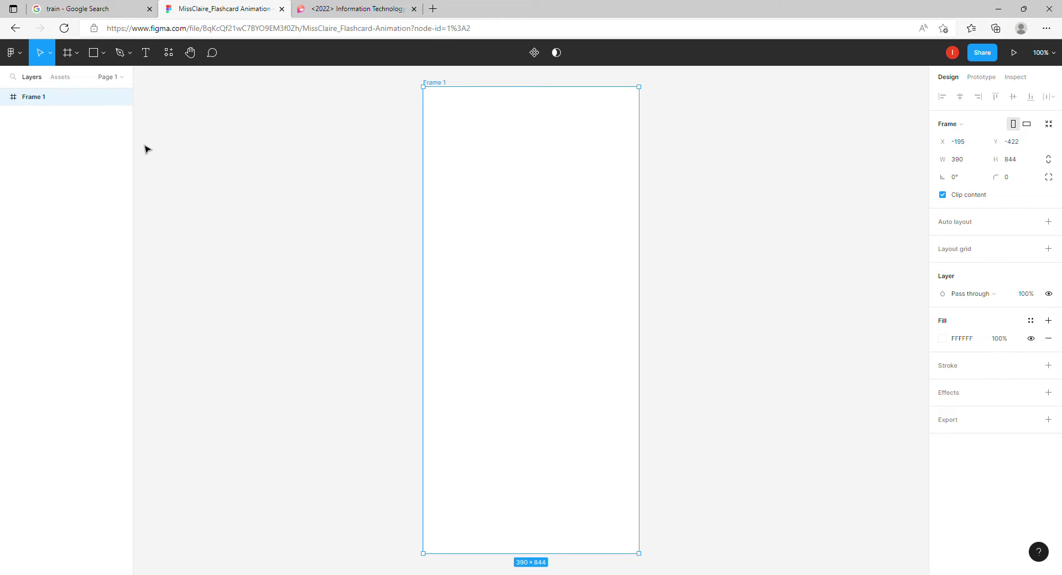
Step: Add a text box about 314 × 101 near the top of Frame 1, reading "Bus" at font size 150
left_click(145, 55)
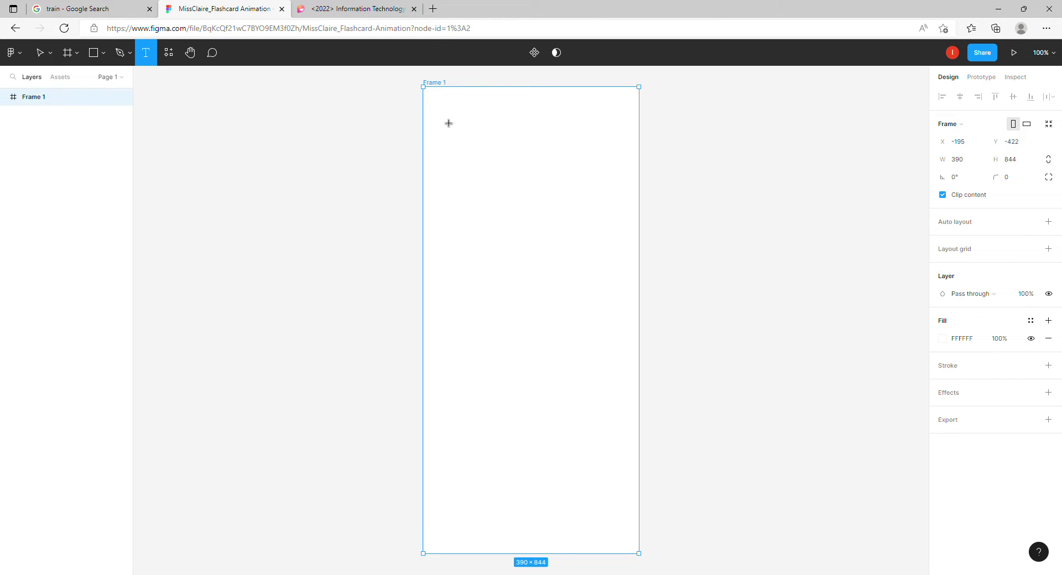
left_click_drag(446, 110, 622, 166)
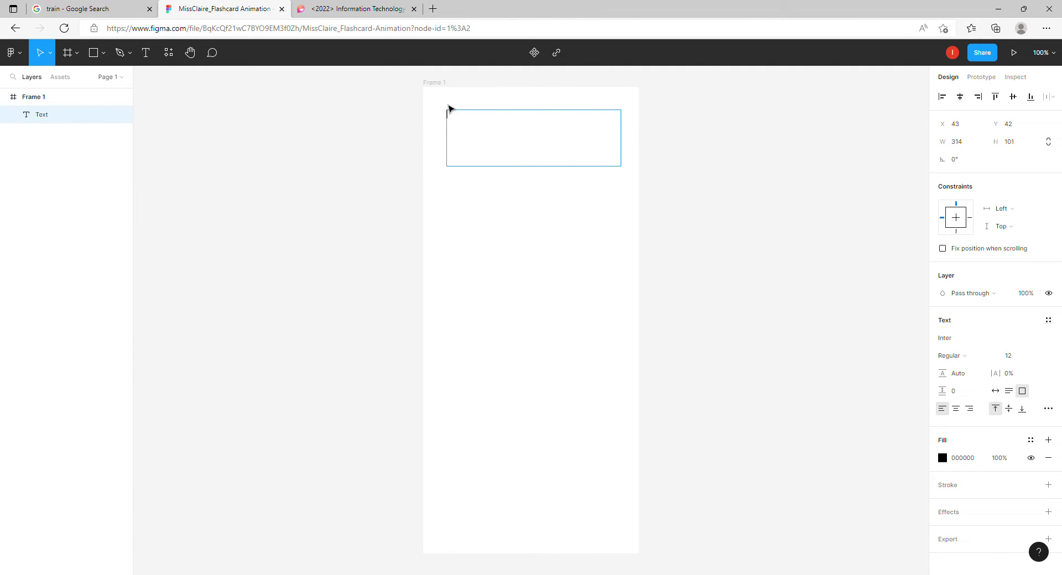
left_click(1021, 360)
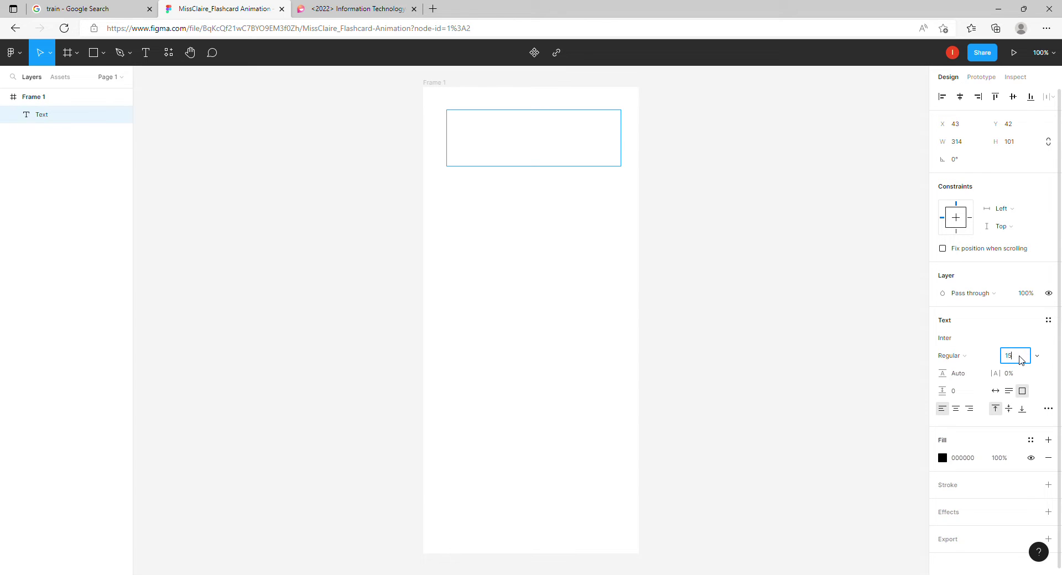
type("150")
key("Return")
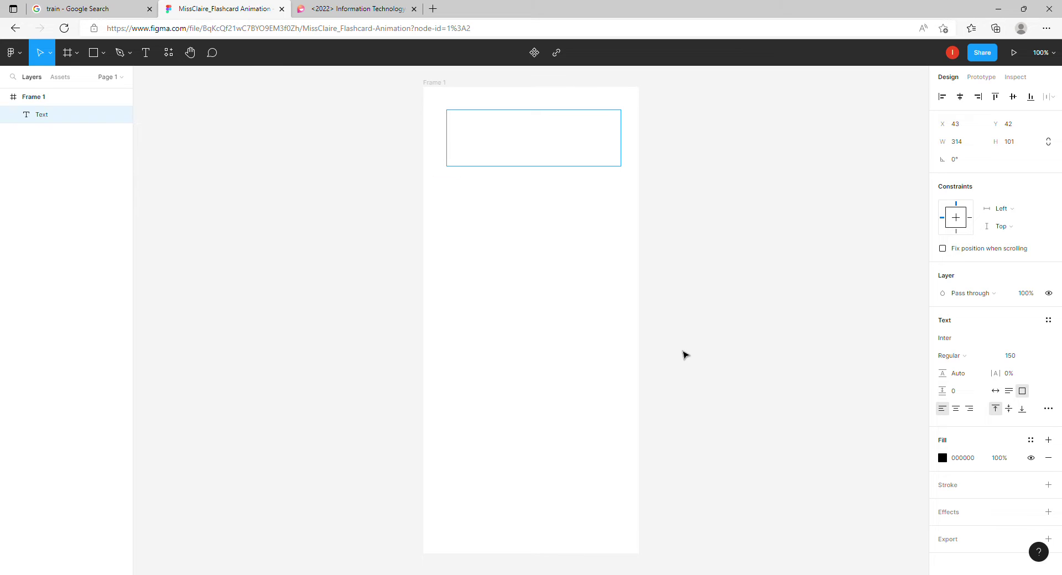
type("Bus")
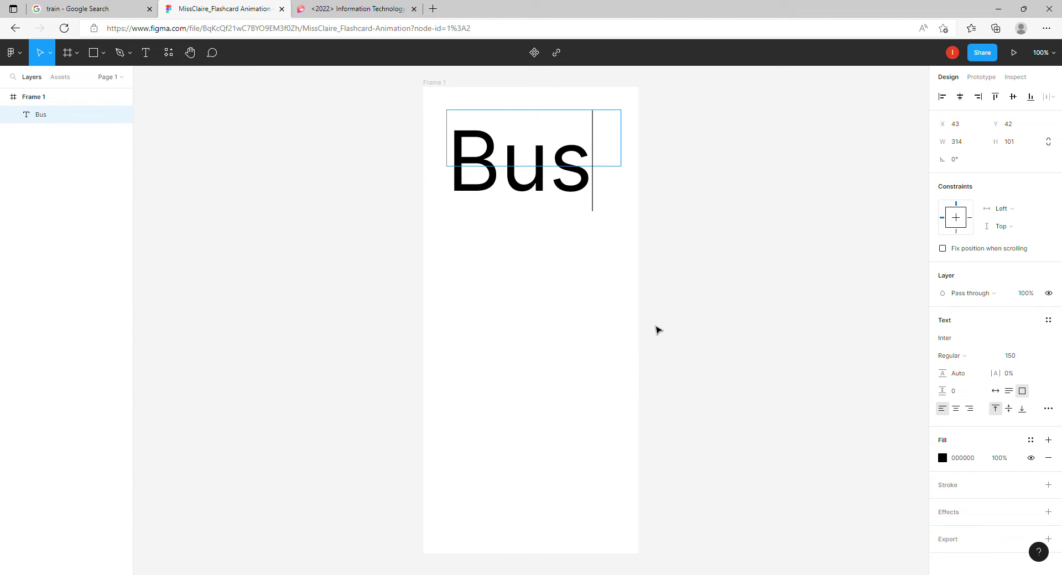
key("Escape")
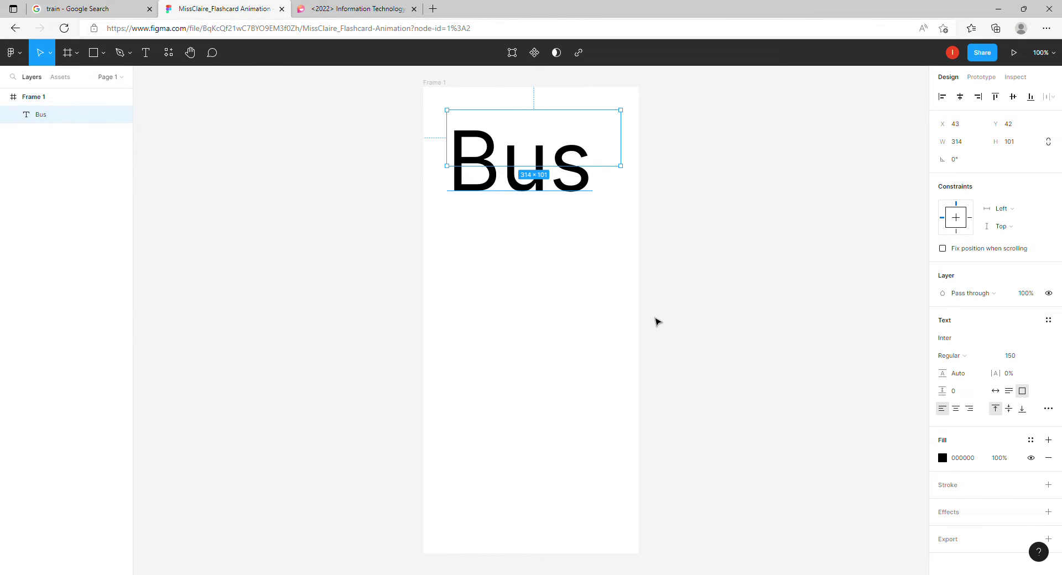
Step: Resize the "Bus" text box to about 308 × 179 and centre its text horizontally
left_click_drag(621, 167, 625, 218)
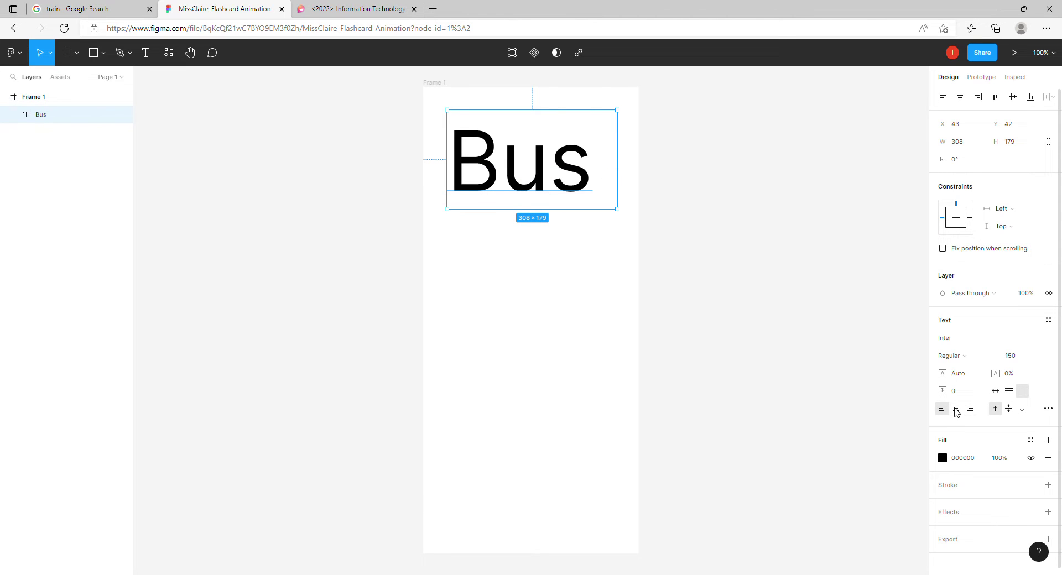
left_click(956, 411)
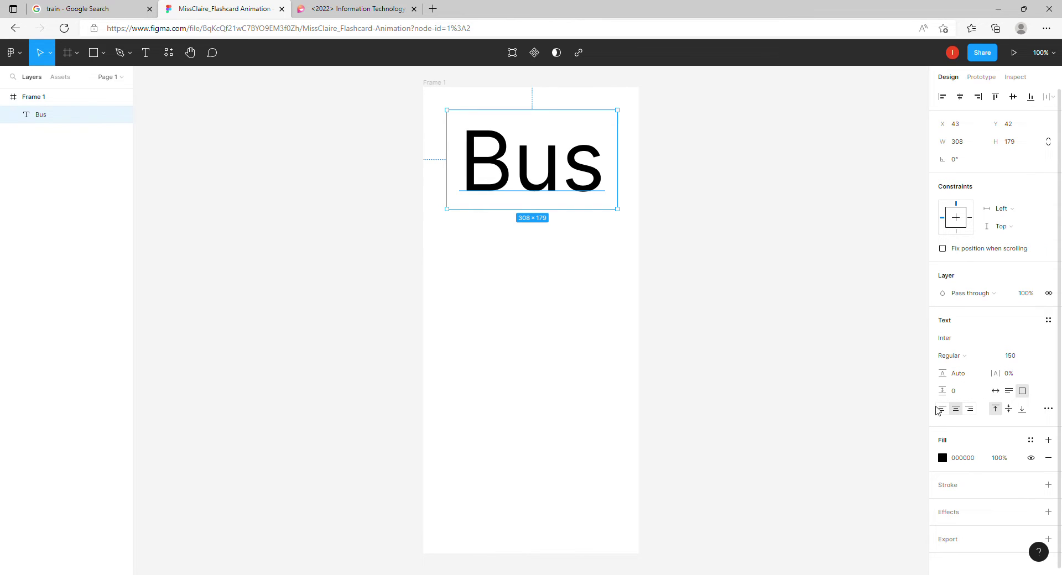
left_click(477, 290)
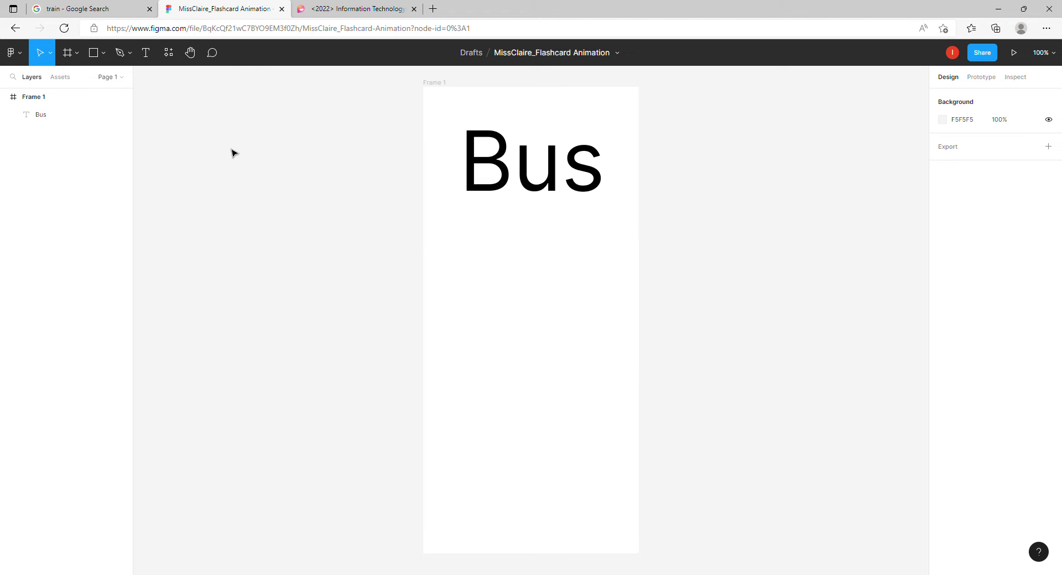
Step: Place the saved bus image in Frame 1 below the "Bus" text at about 308 × 197
left_click(23, 61)
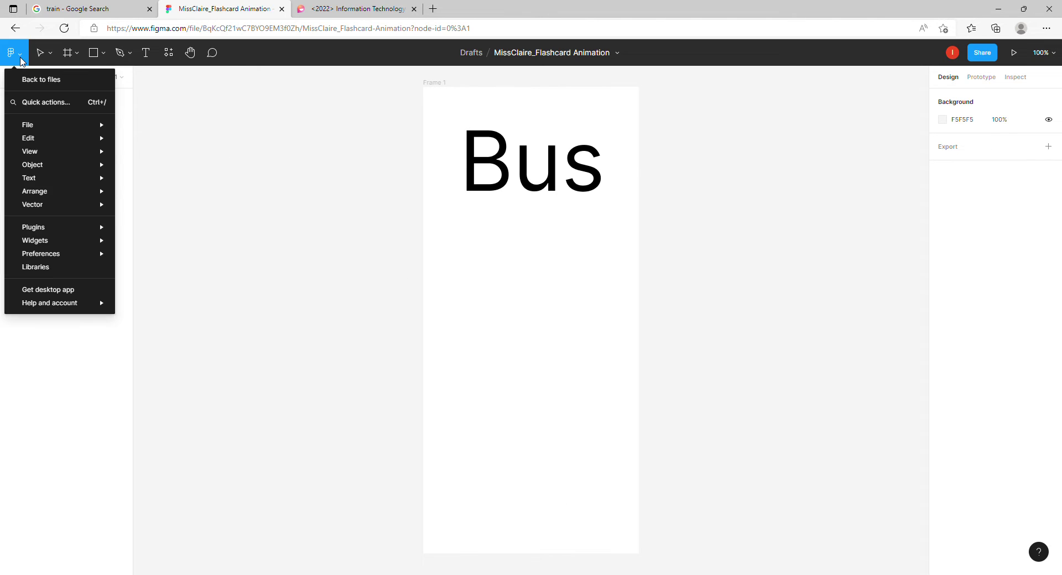
mouse_move(49, 130)
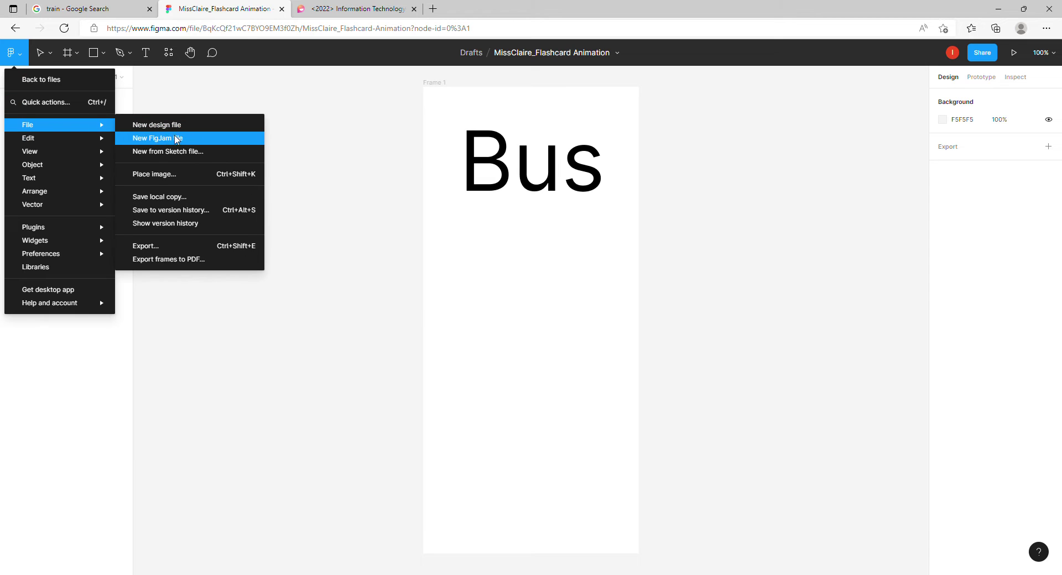
left_click(187, 178)
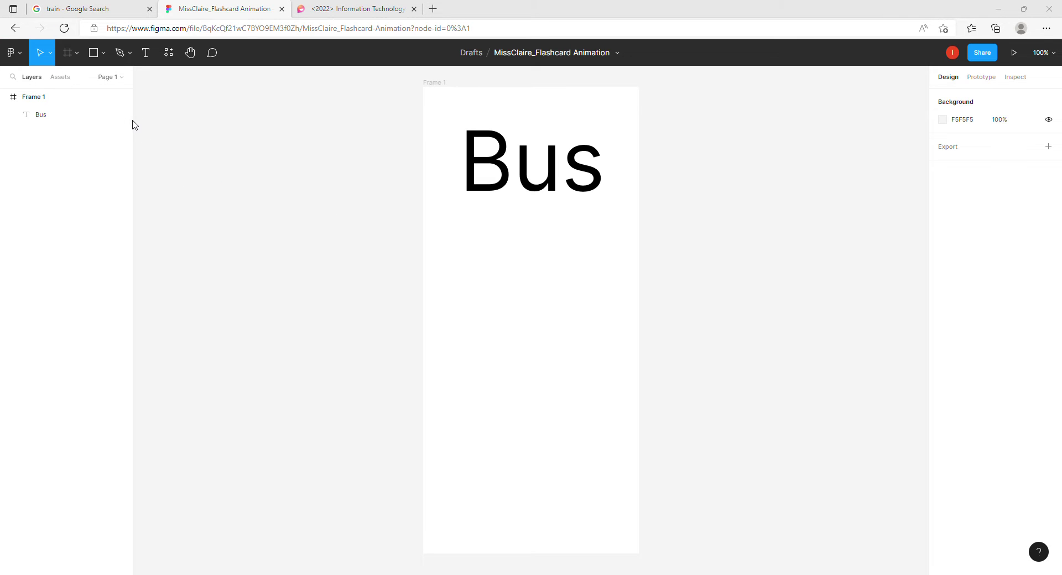
key("Return")
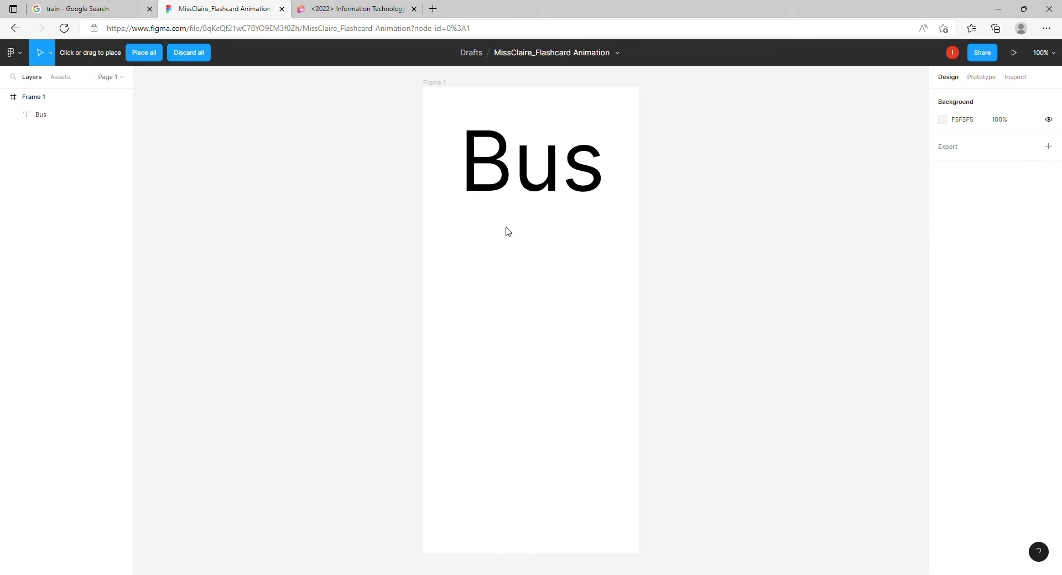
left_click_drag(453, 224, 632, 341)
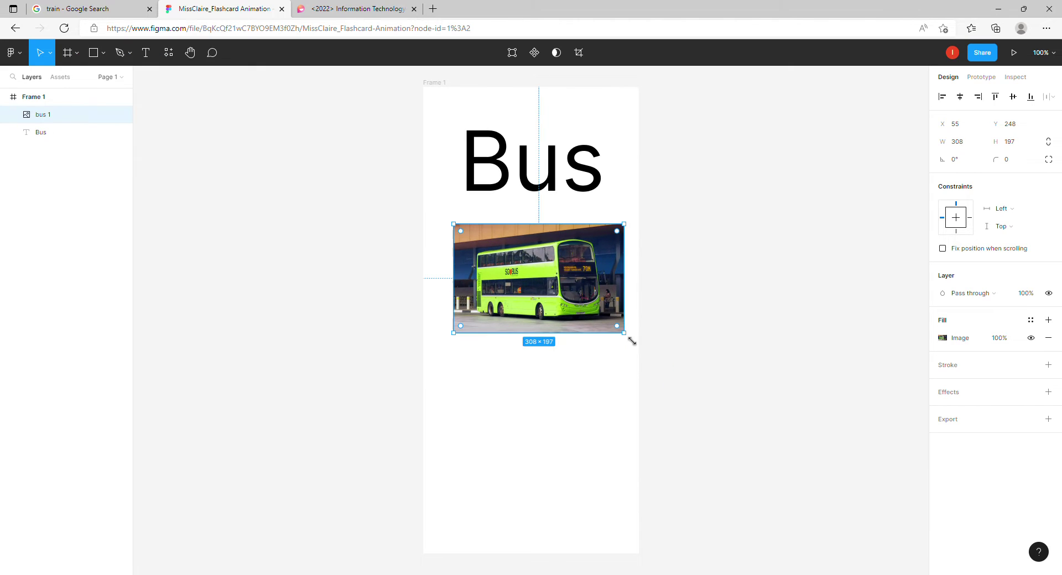
Step: Move the bus image and the "Bus" text down towards the middle of Frame 1, aligned with each other
left_click_drag(521, 260, 509, 358)
left_click_drag(496, 174, 496, 250)
left_click(470, 117)
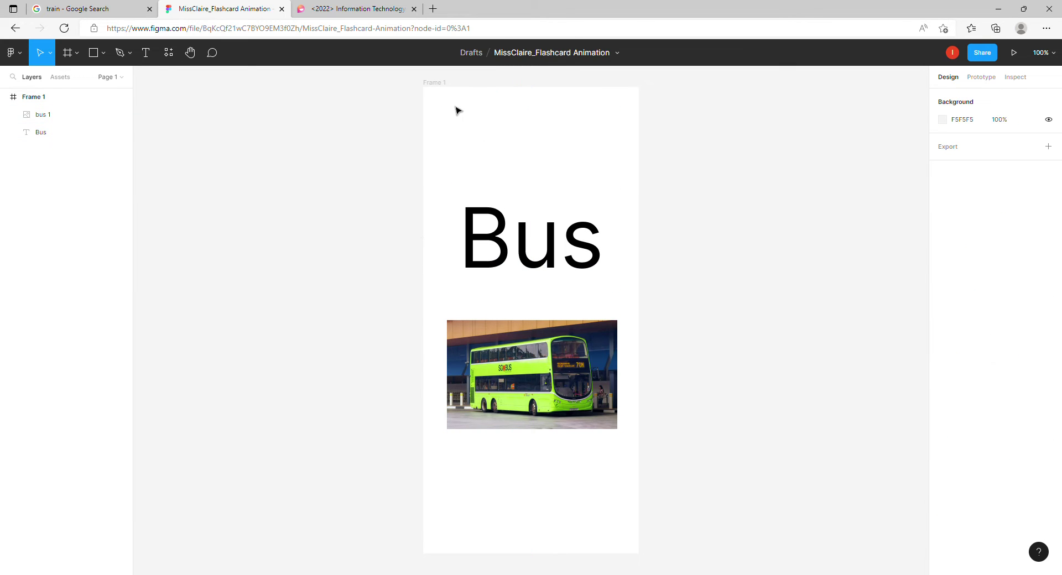
Step: Duplicate Frame 1, with its text and bus image, as a second flash card frame beside it
left_click(60, 104)
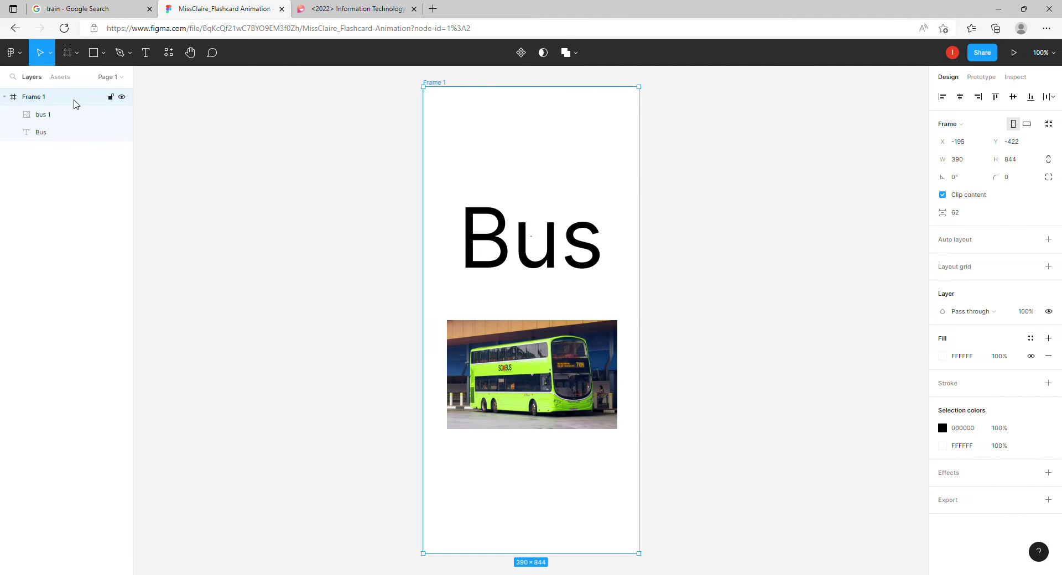
key("ctrl+c")
key("ctrl+v")
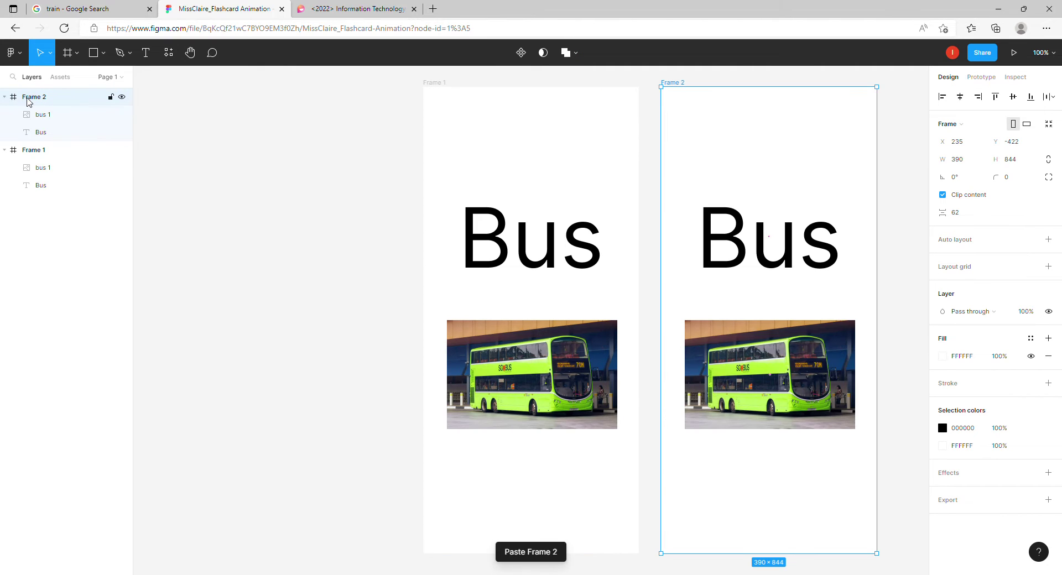
Step: Replace the "Bus" text in Frame 2 with "Car"
key("h")
key("shift+2")
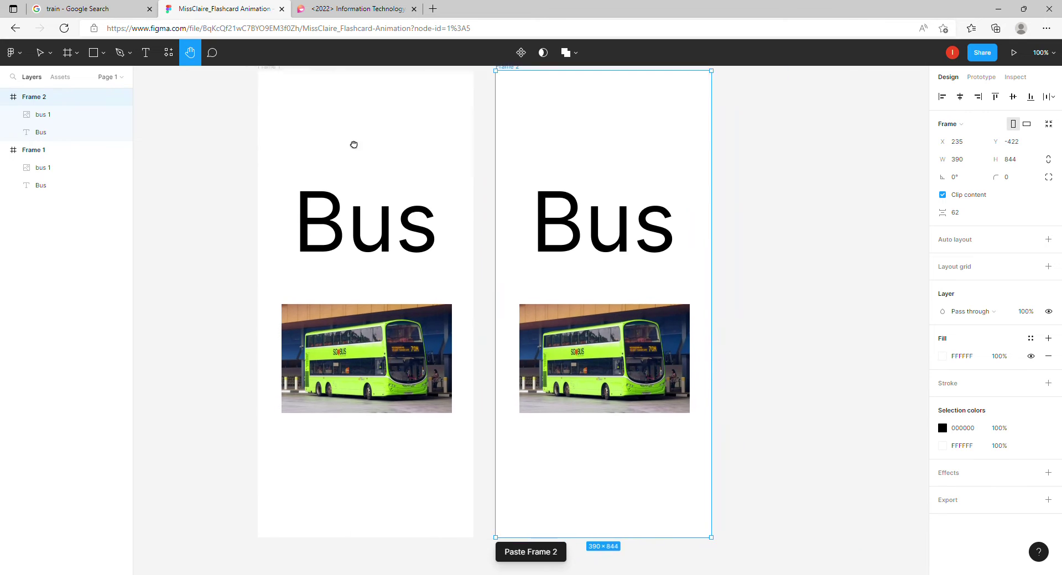
left_click(146, 55)
double_click(557, 245)
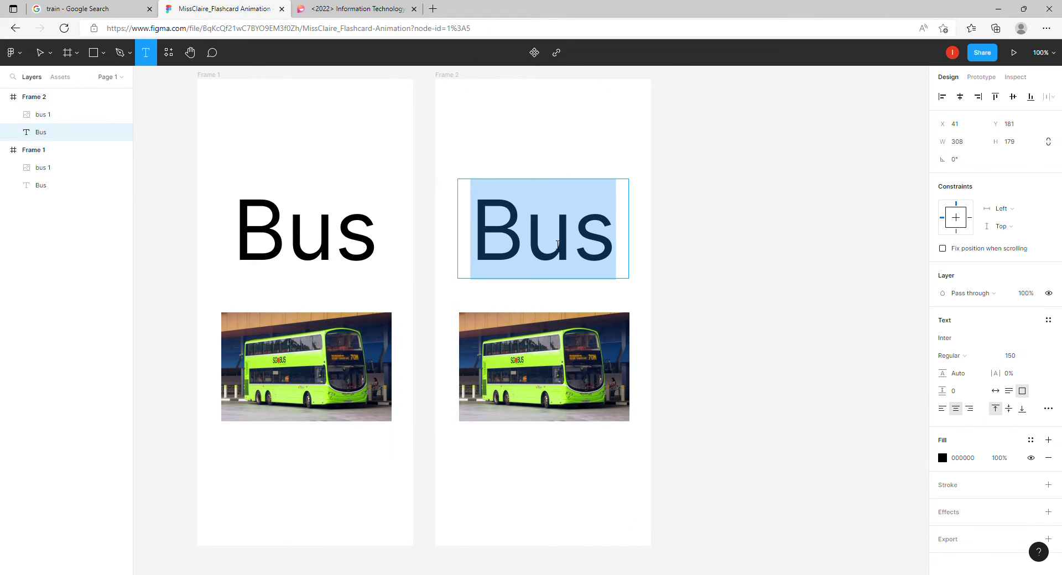
type("Car")
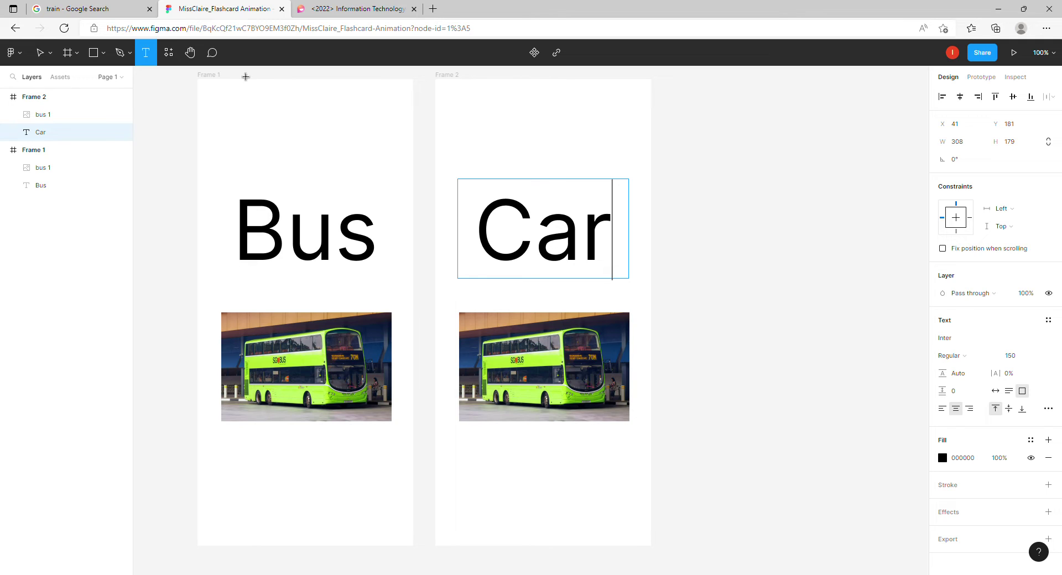
left_click(40, 53)
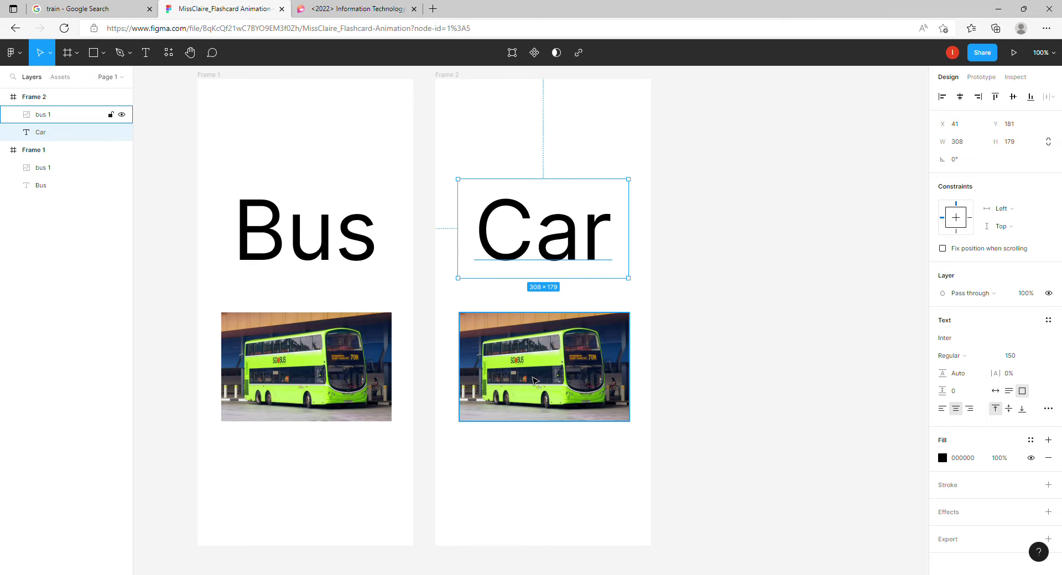
Step: Replace the bus image in Frame 2 with the saved car image, placed below the "Car" text at about 288 × 194
left_click(534, 380)
key("Delete")
left_click(21, 63)
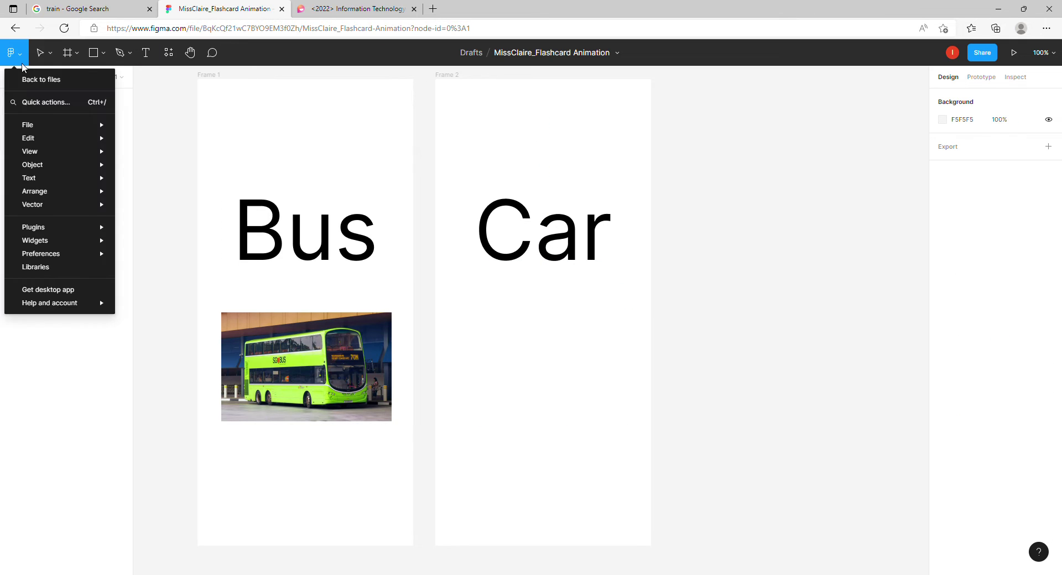
mouse_move(45, 124)
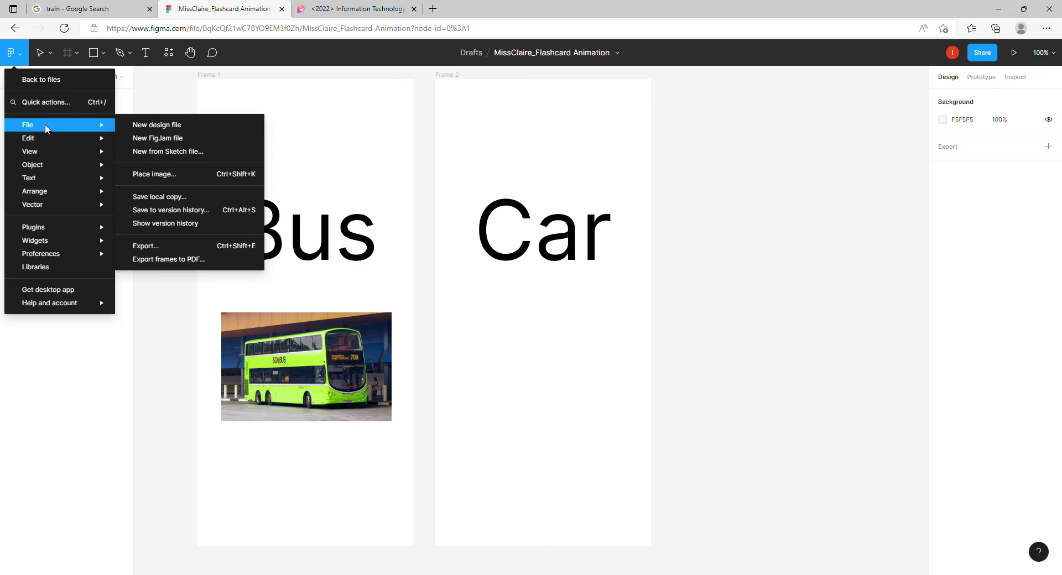
left_click(174, 176)
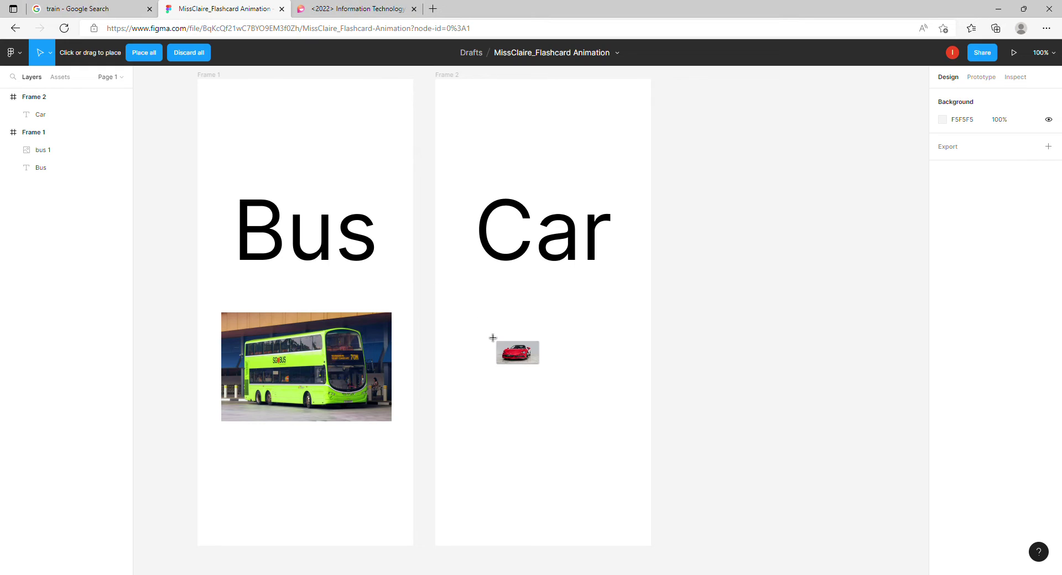
left_click(466, 312)
left_click_drag(528, 348, 633, 429)
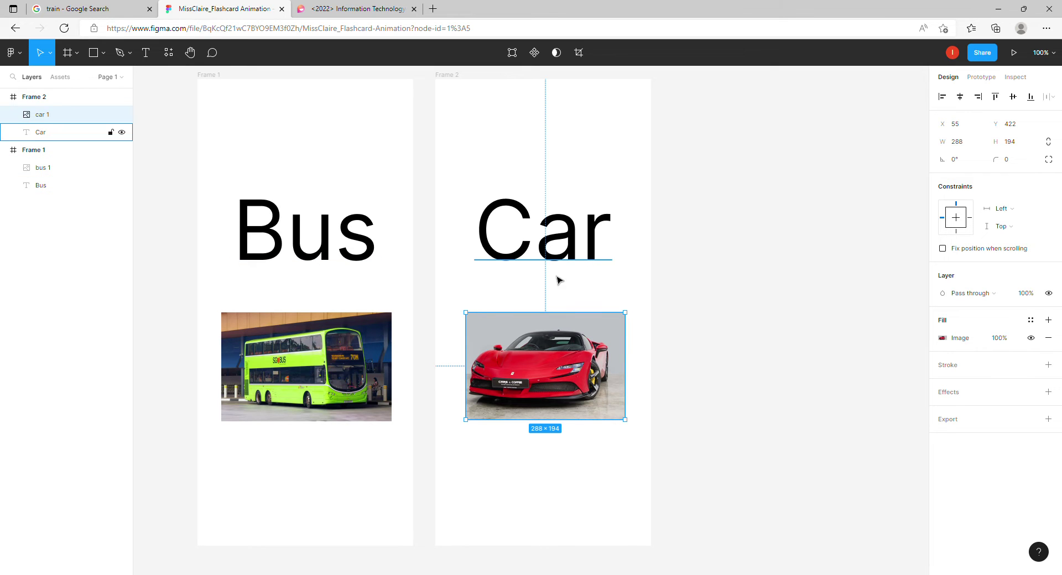
Step: Duplicate Frame 2 as a third flash card and change the copy's text to "Train"
left_click(68, 97)
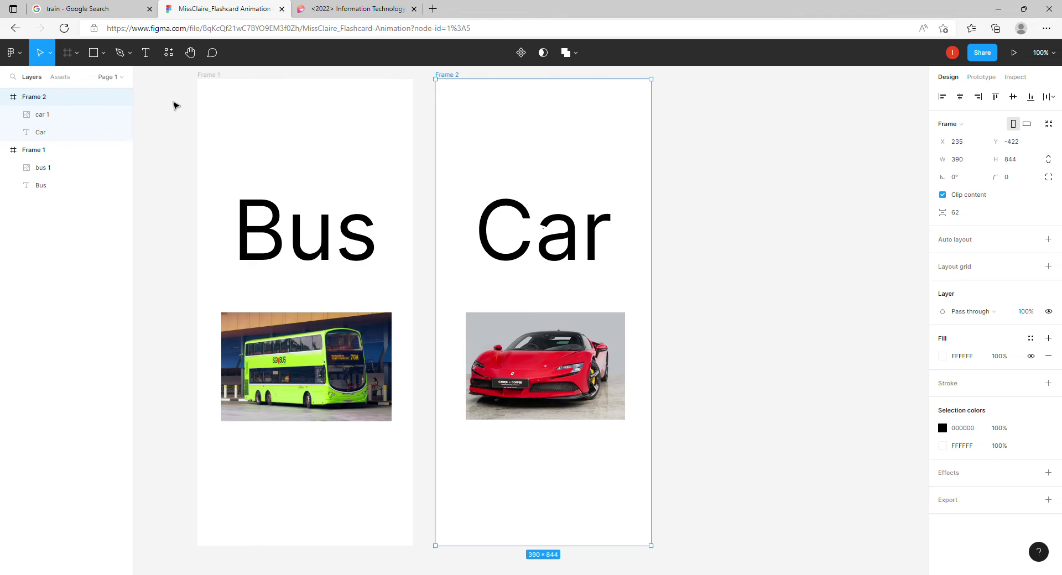
key("ctrl+v")
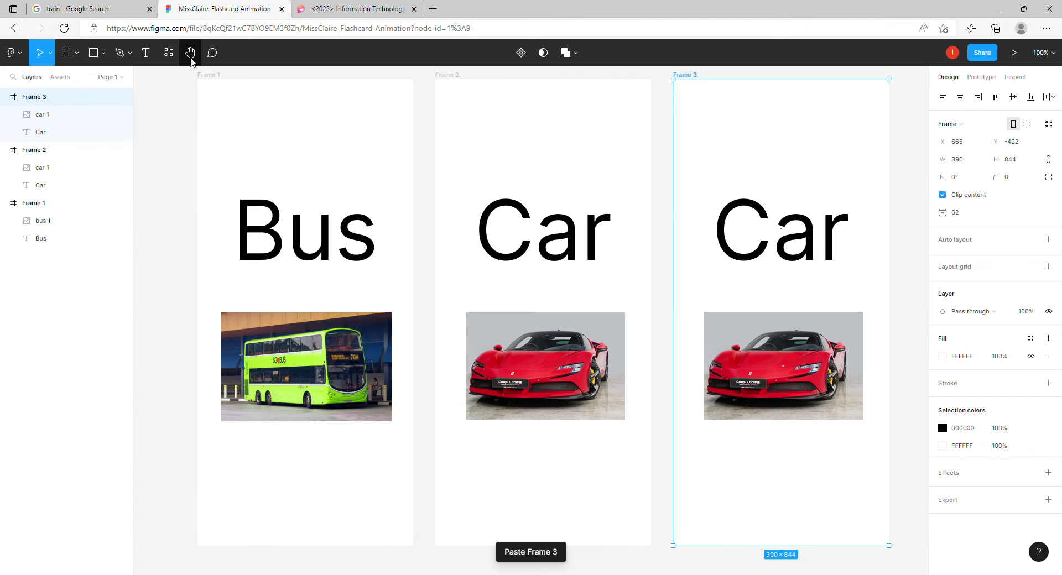
left_click(189, 52)
left_click_drag(498, 155, 309, 171)
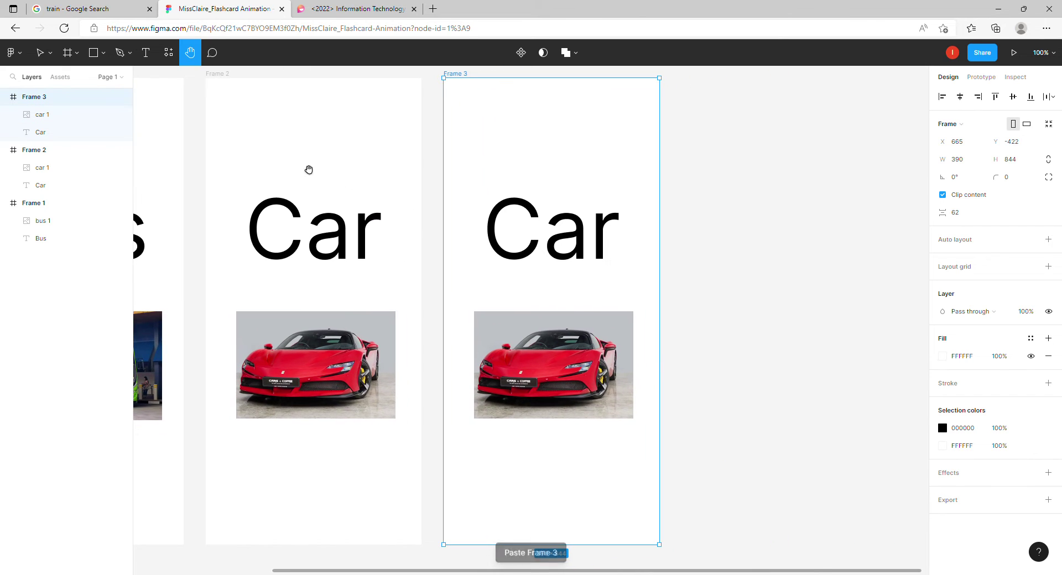
left_click(146, 52)
double_click(544, 247)
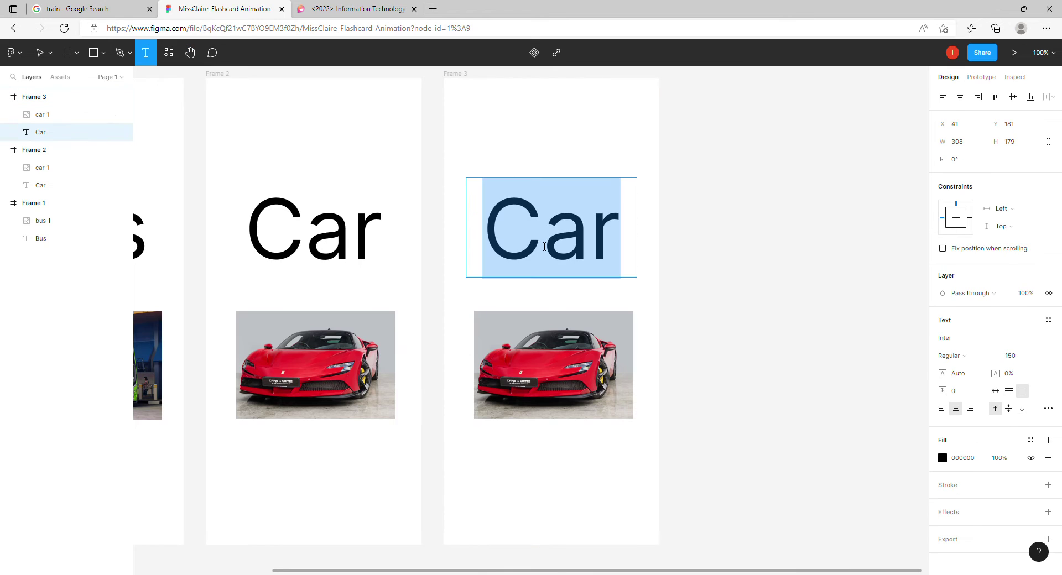
type("Train")
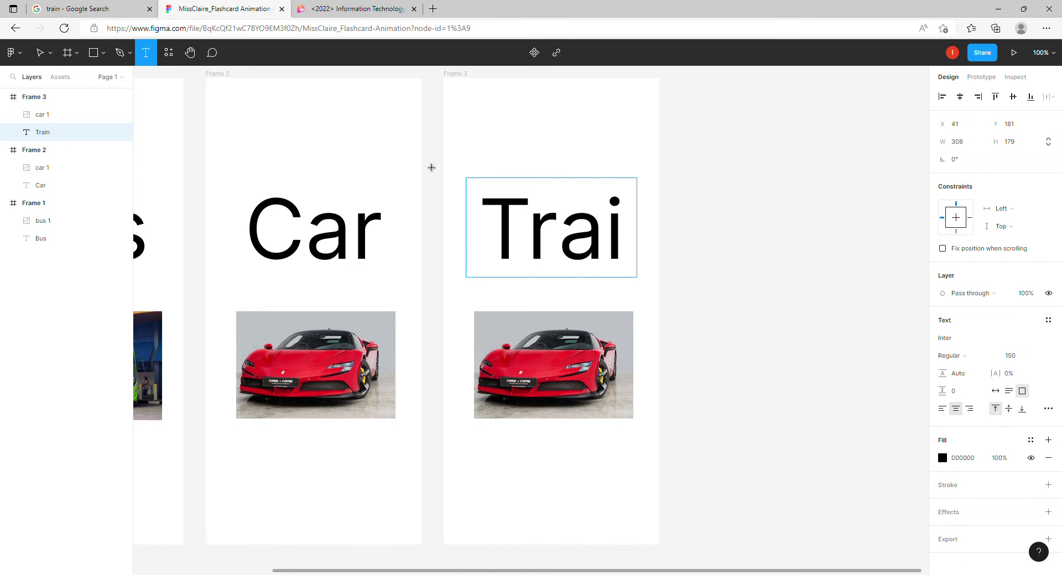
Step: Set the font size of the "Train" text in Frame 3 to 130
left_click_drag(500, 219, 591, 314)
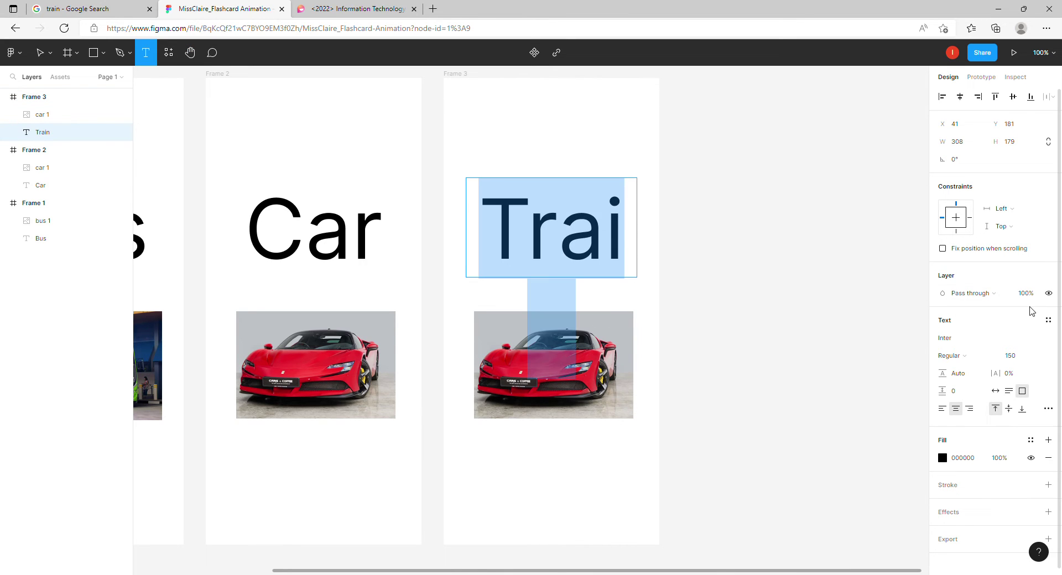
left_click(1032, 358)
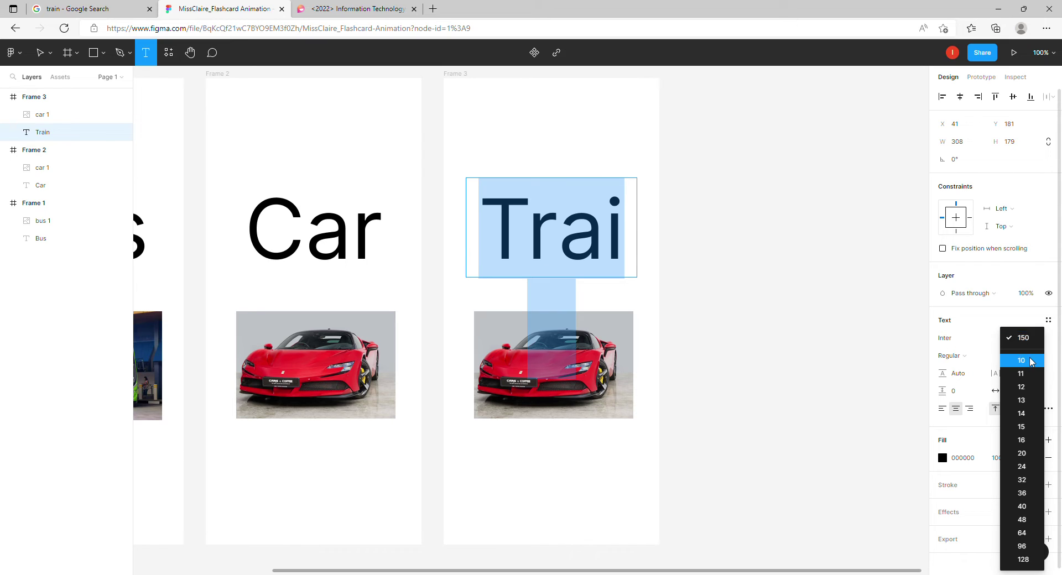
left_click(1031, 339)
left_click(1019, 359)
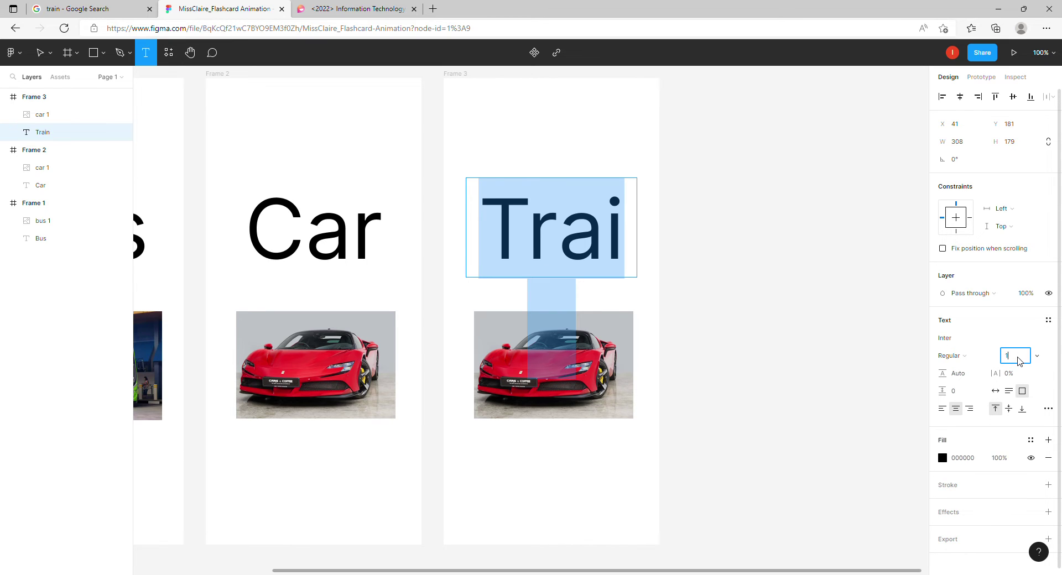
key("Return")
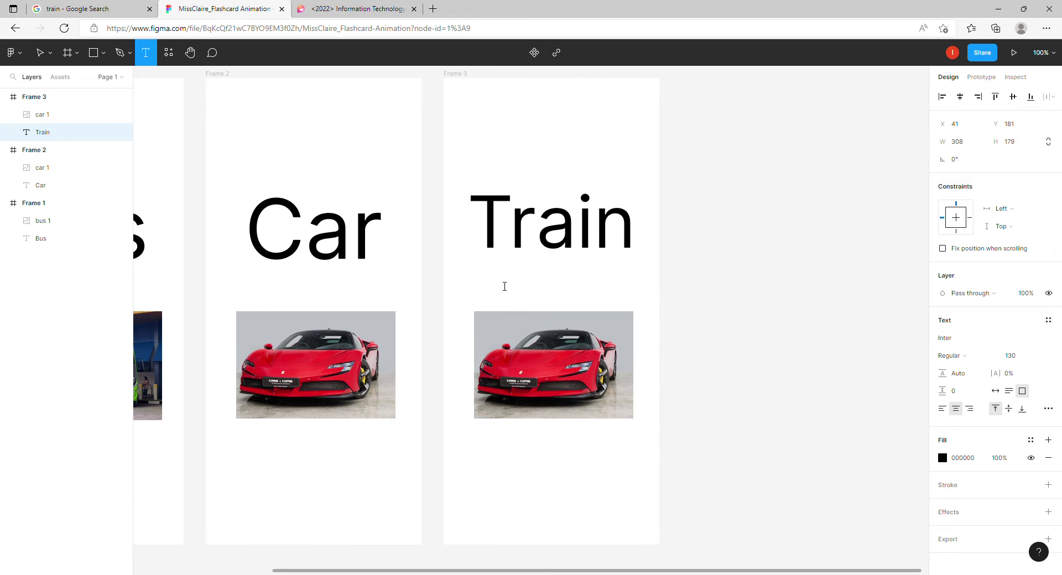
Step: Delete the car image from Frame 3
left_click(539, 342)
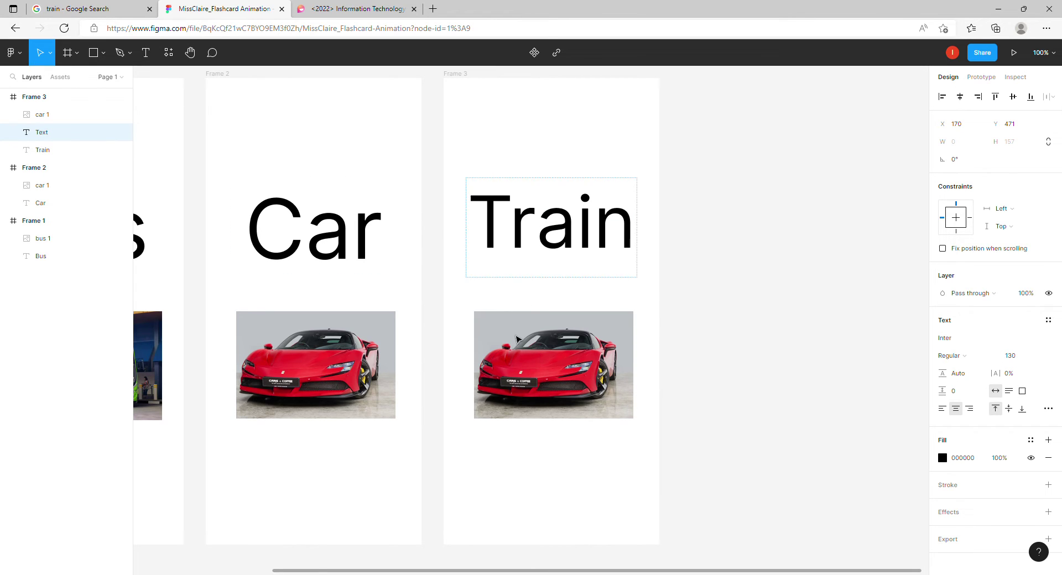
left_click(516, 339)
left_click(536, 370)
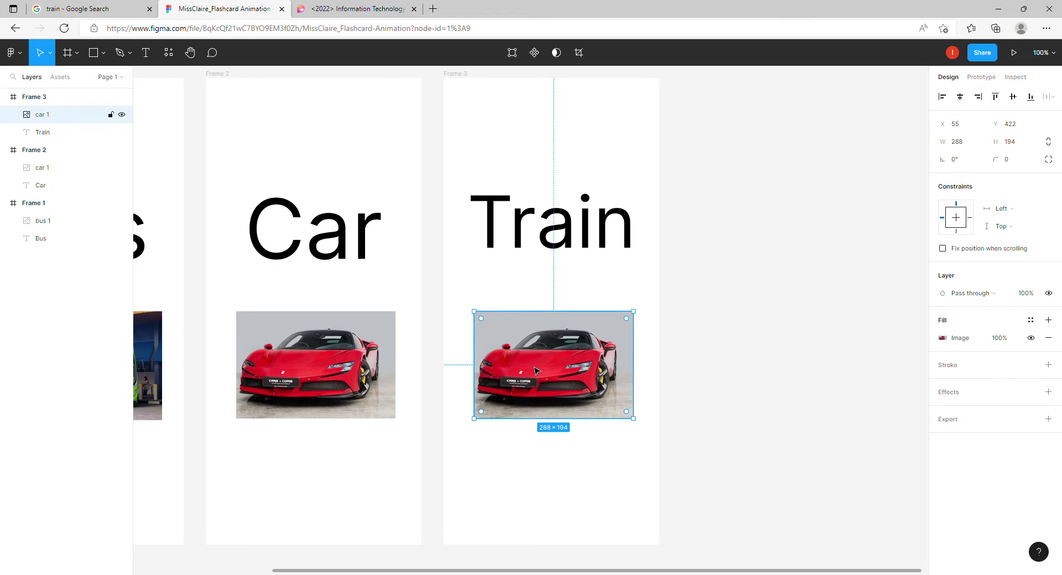
key("Delete")
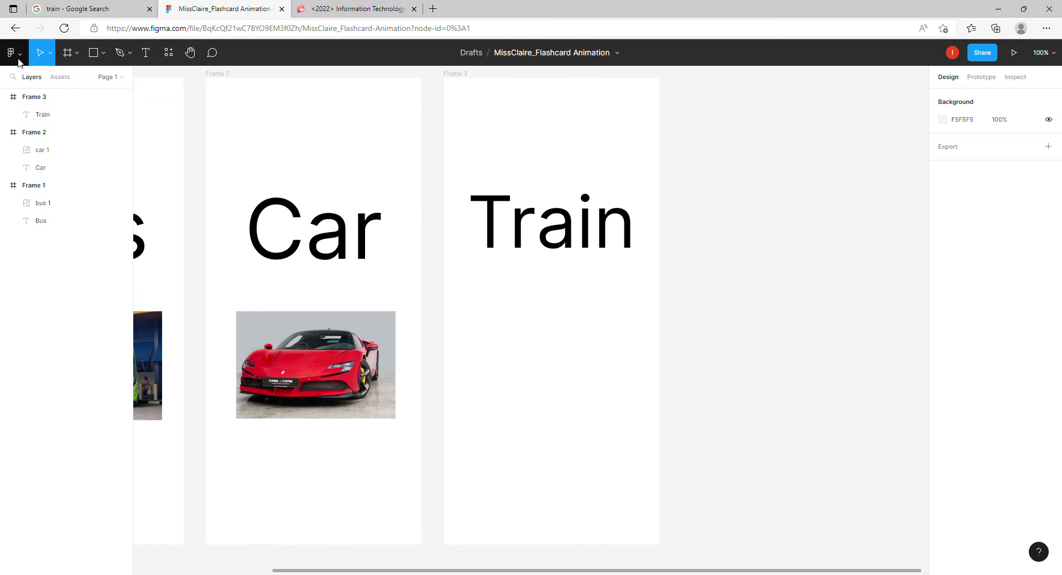
Step: Place the saved train image in Frame 3 below the "Train" text at about 298 × 202
left_click(34, 98)
left_click(20, 56)
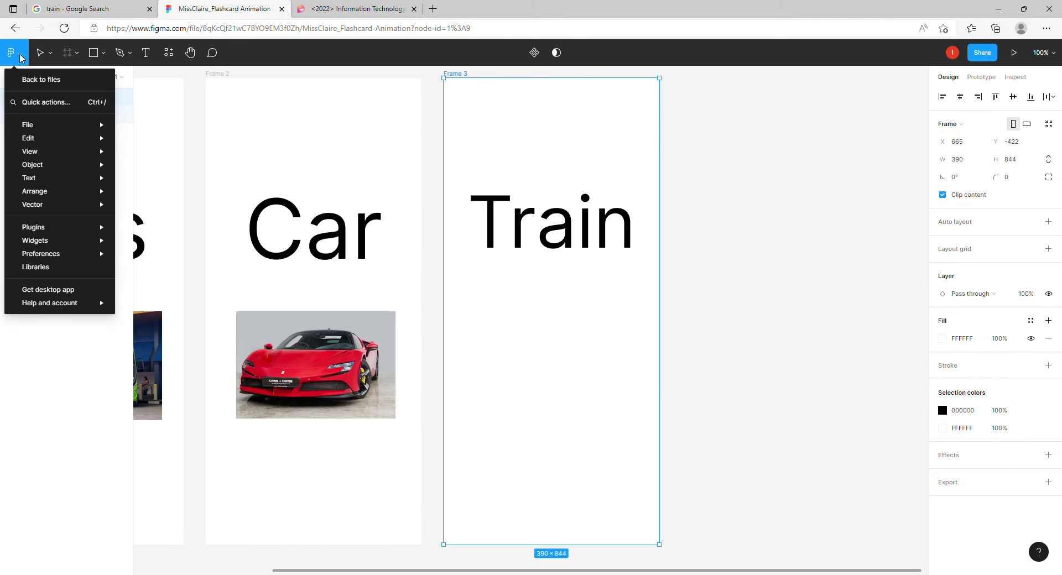
left_click(568, 349)
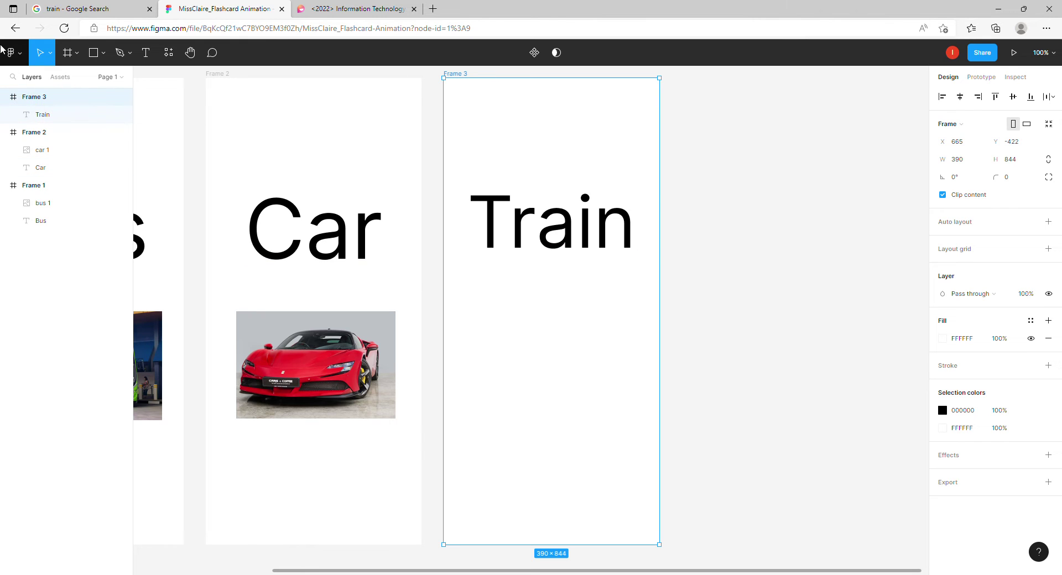
left_click(20, 57)
mouse_move(66, 125)
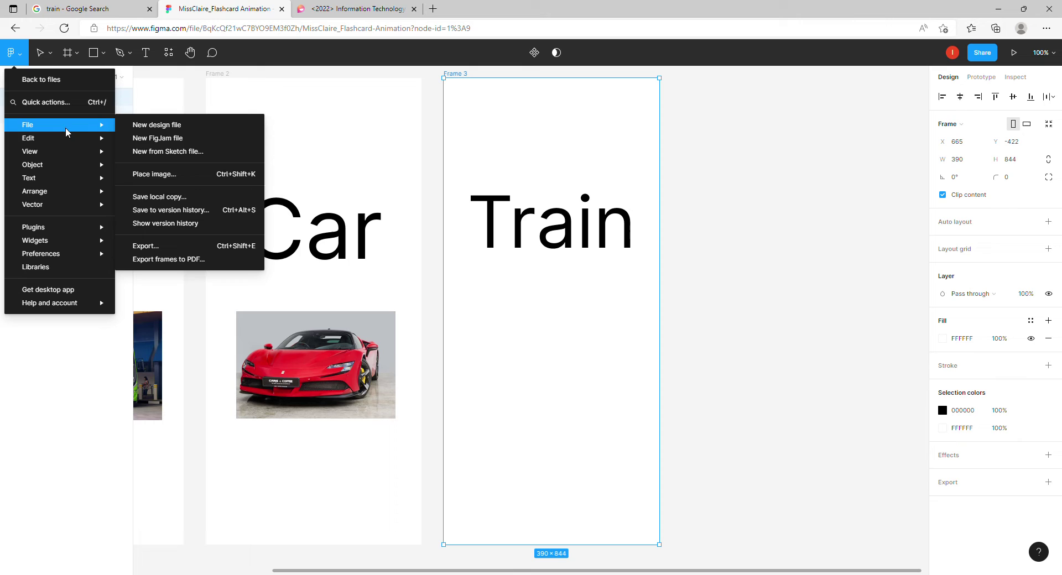
left_click(180, 178)
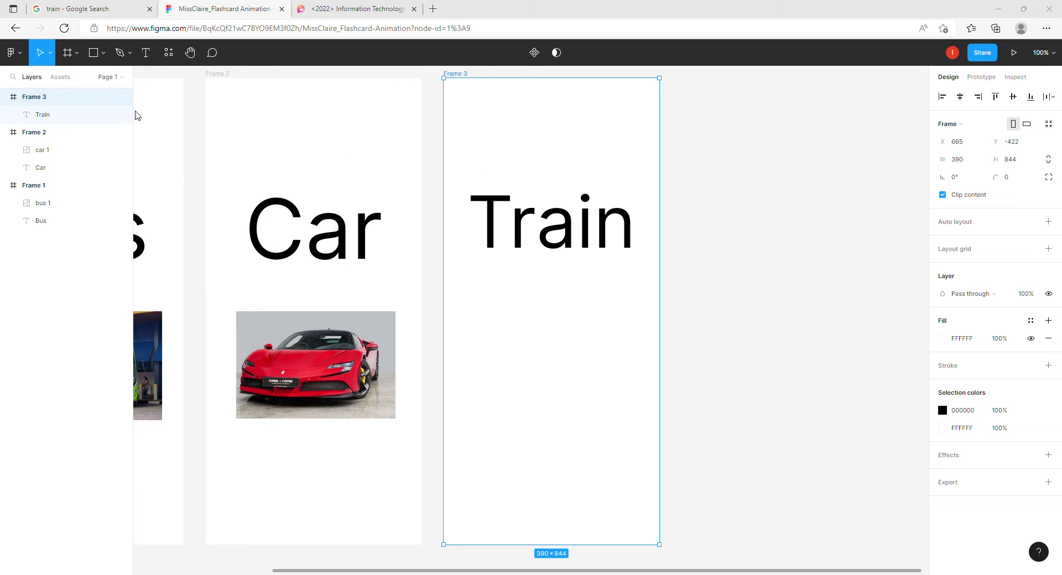
double_click(448, 286)
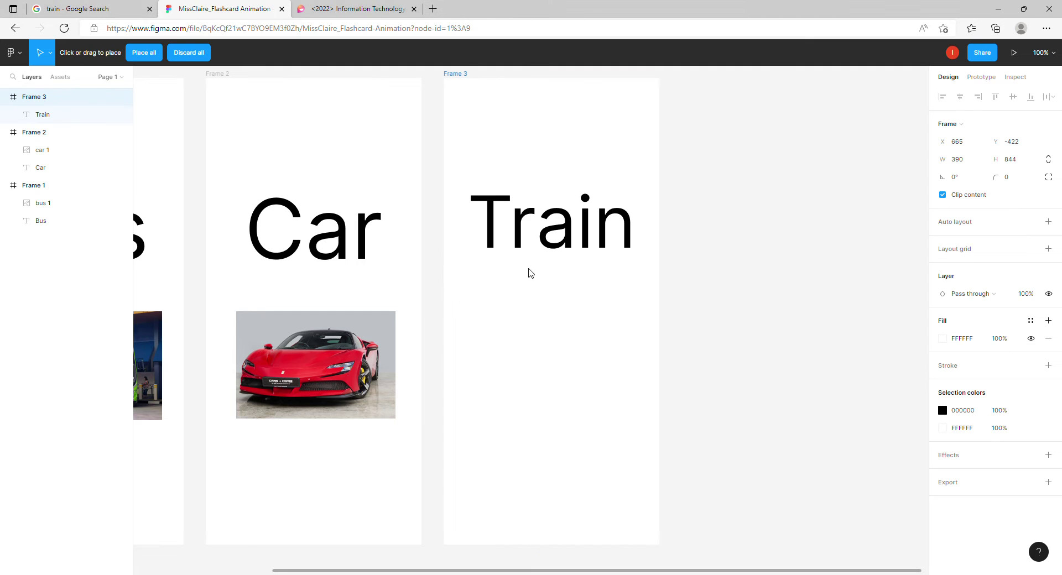
left_click_drag(476, 313, 644, 431)
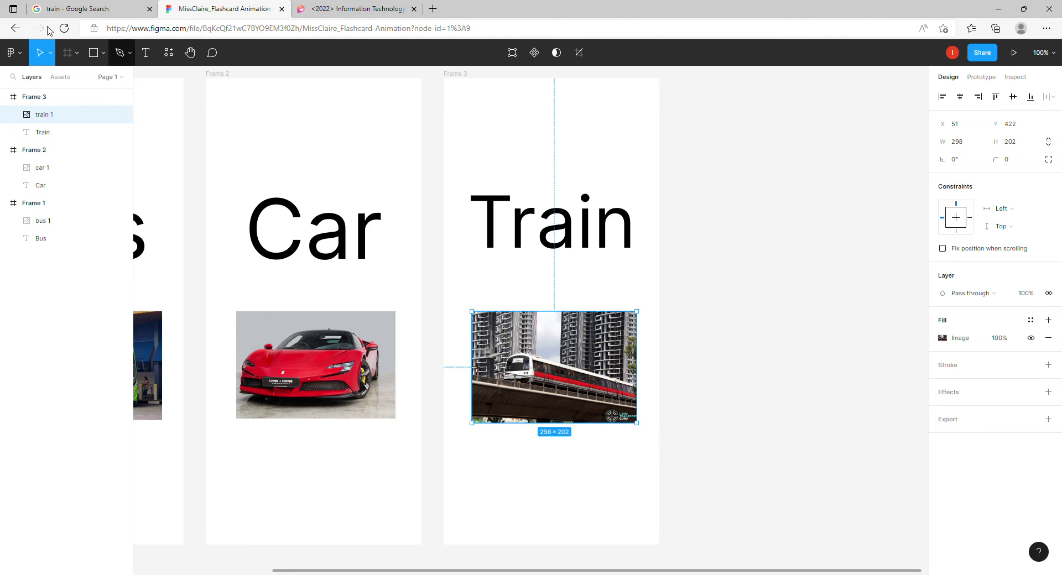
Step: Add a prototype connection from Frame 1 to Frame 2
left_click(189, 53)
left_click_drag(350, 197, 549, 202)
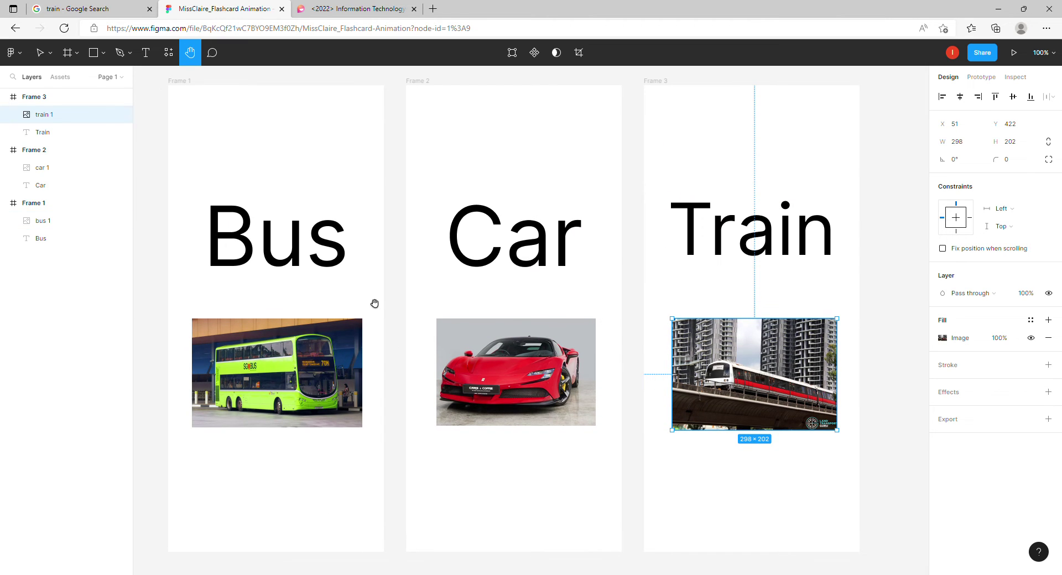
left_click(70, 205)
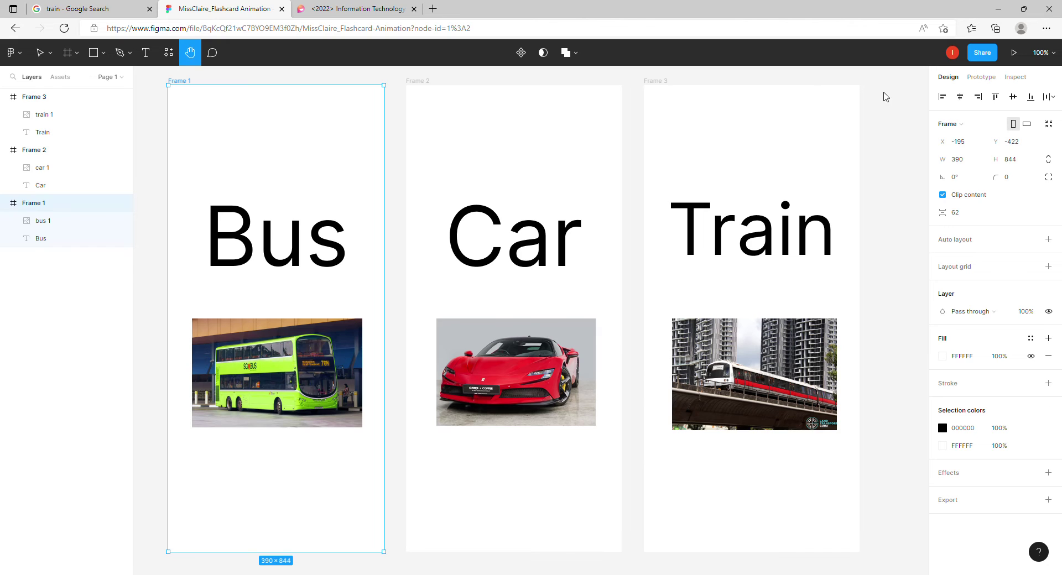
left_click(982, 78)
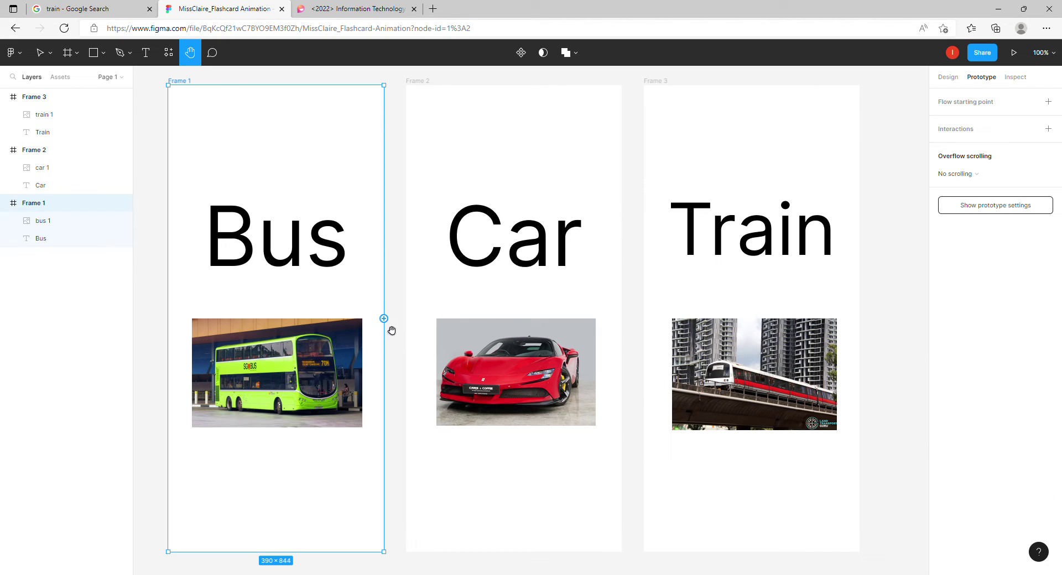
left_click_drag(392, 330, 578, 278)
left_click(40, 58)
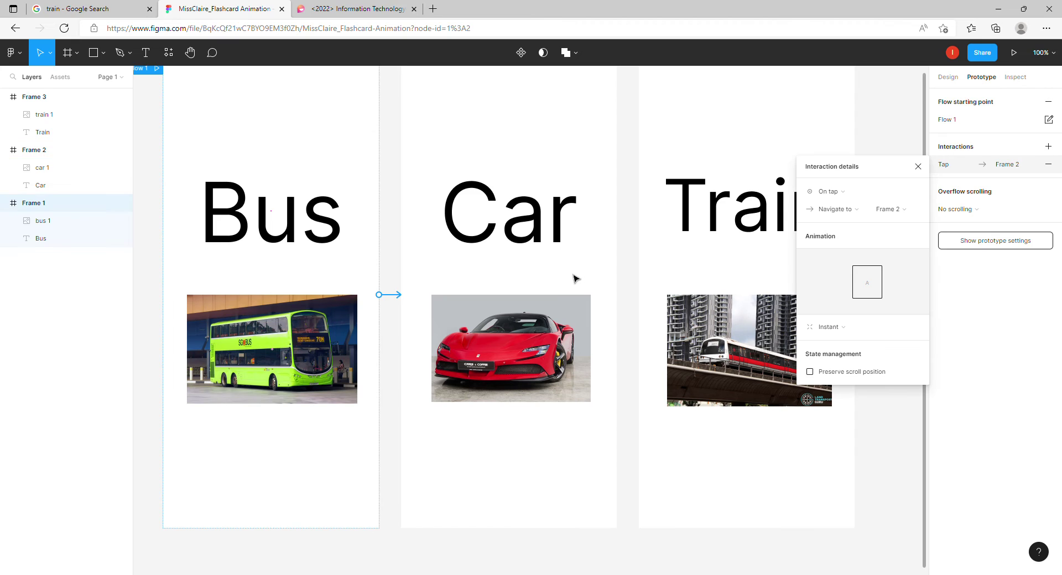
Step: Set the Frame 1 to Frame 2 interaction to trigger on drag with a Push animation moving left
left_click(833, 194)
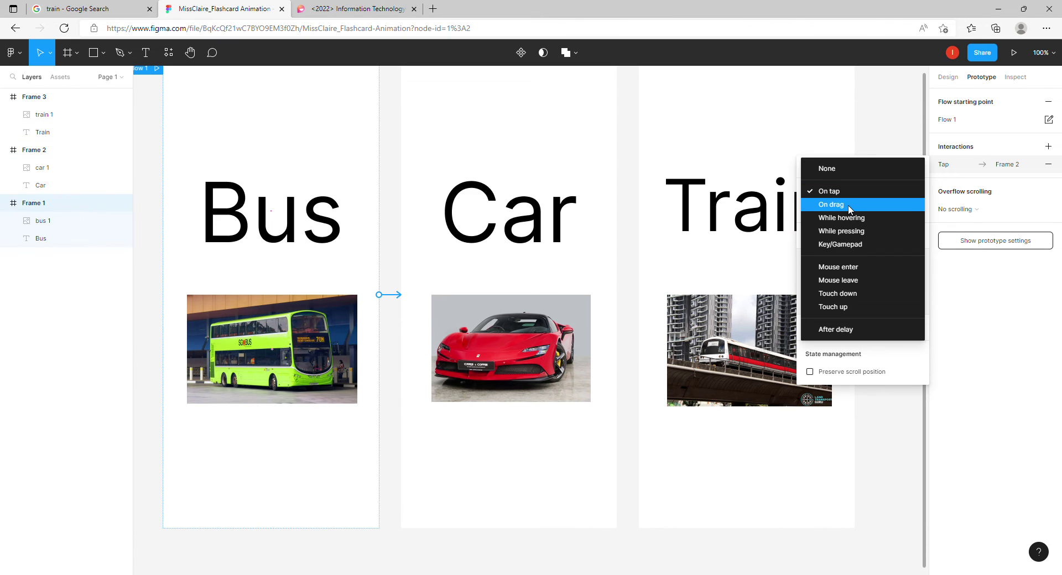
left_click(850, 210)
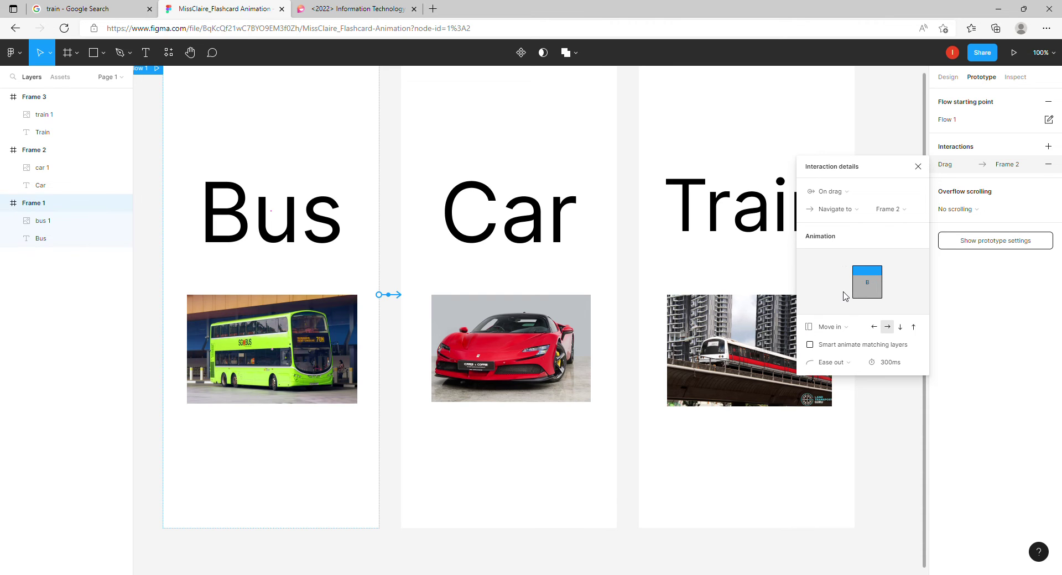
left_click(843, 327)
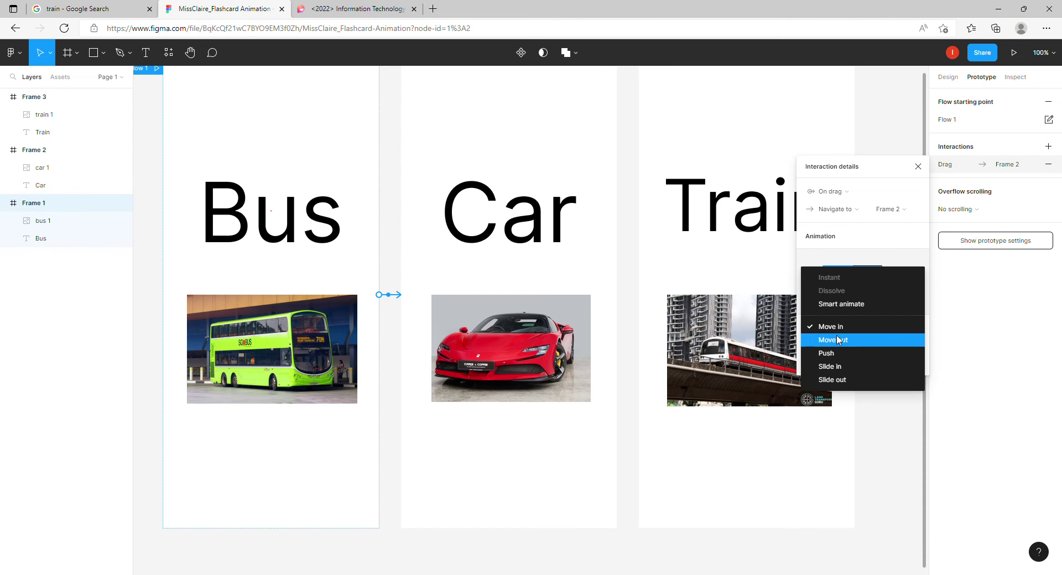
left_click(835, 354)
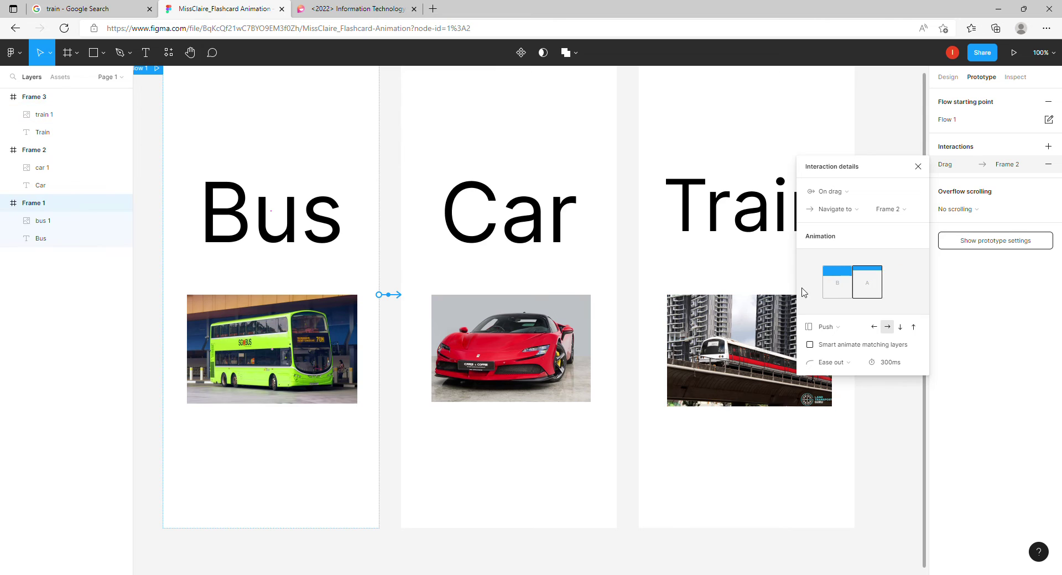
left_click(873, 327)
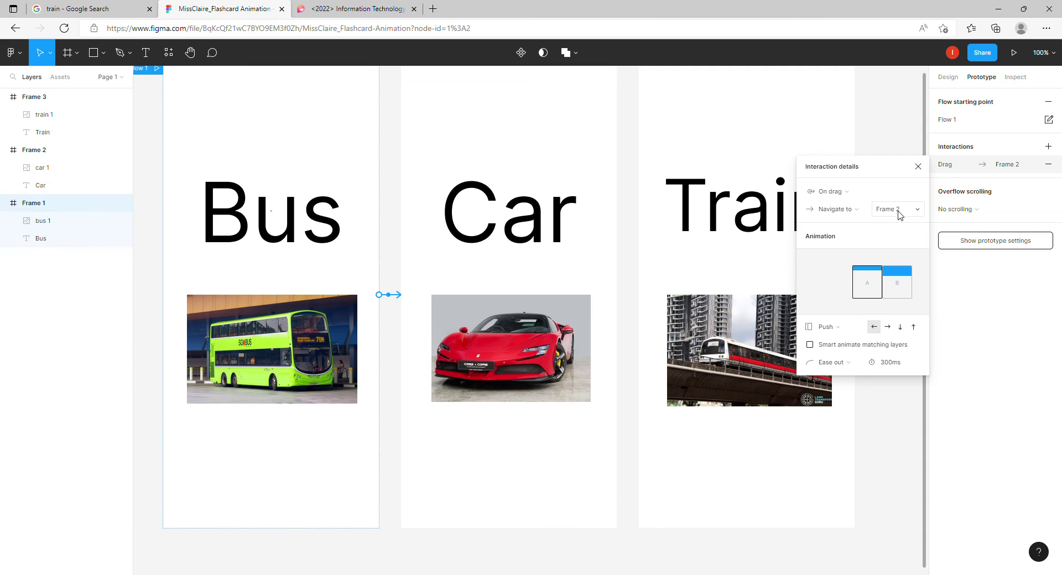
left_click(918, 166)
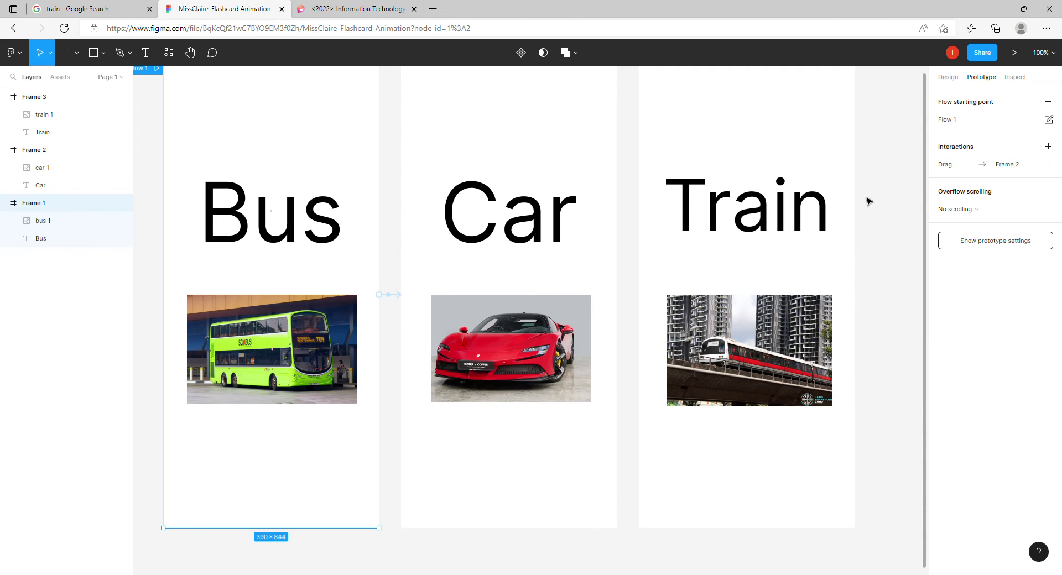
Step: Add a prototype connection from Frame 2 to Frame 3 and set its trigger to On drag
left_click(31, 150)
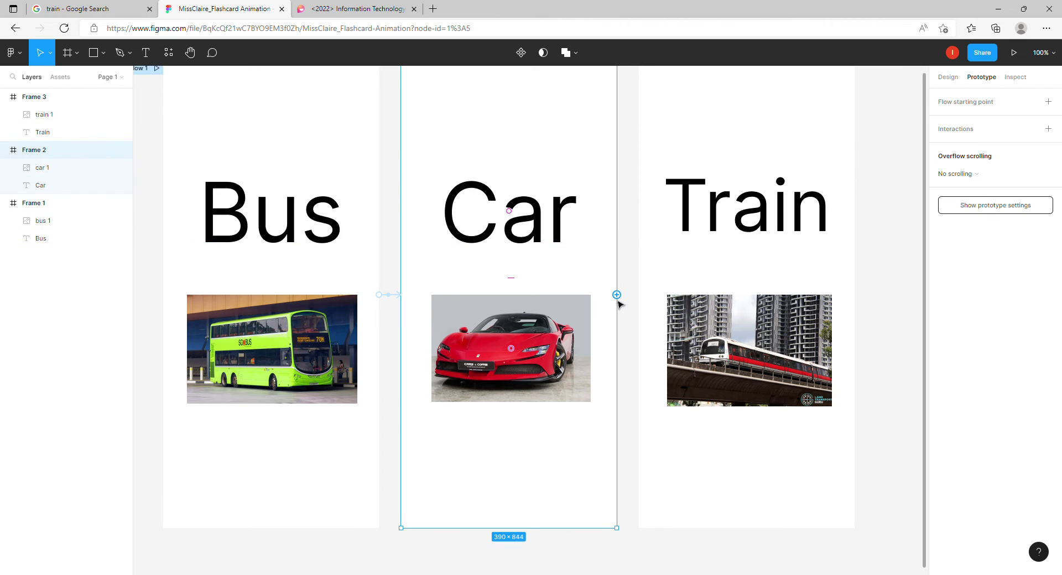
left_click_drag(617, 300, 672, 286)
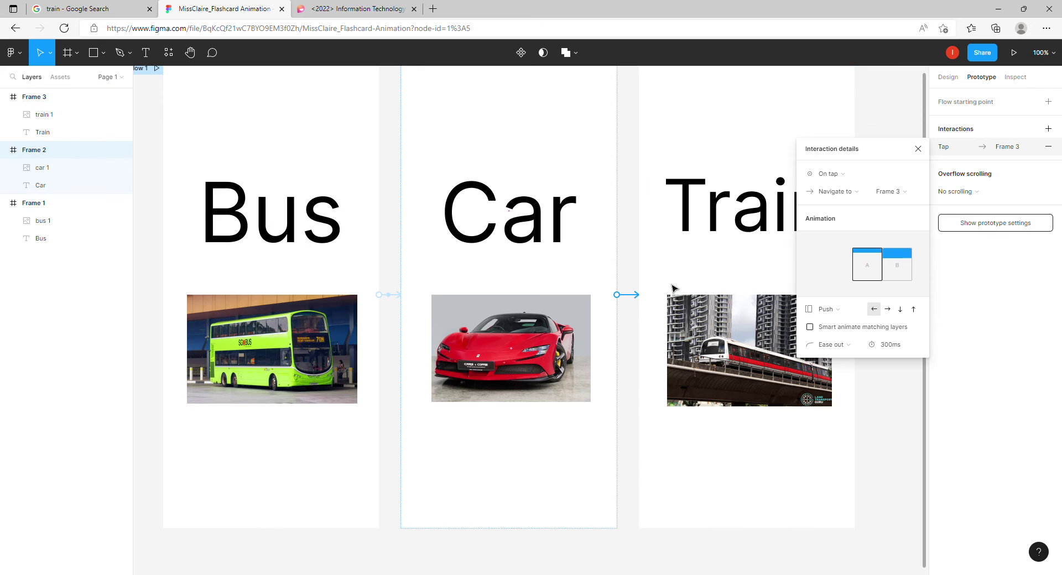
left_click(846, 179)
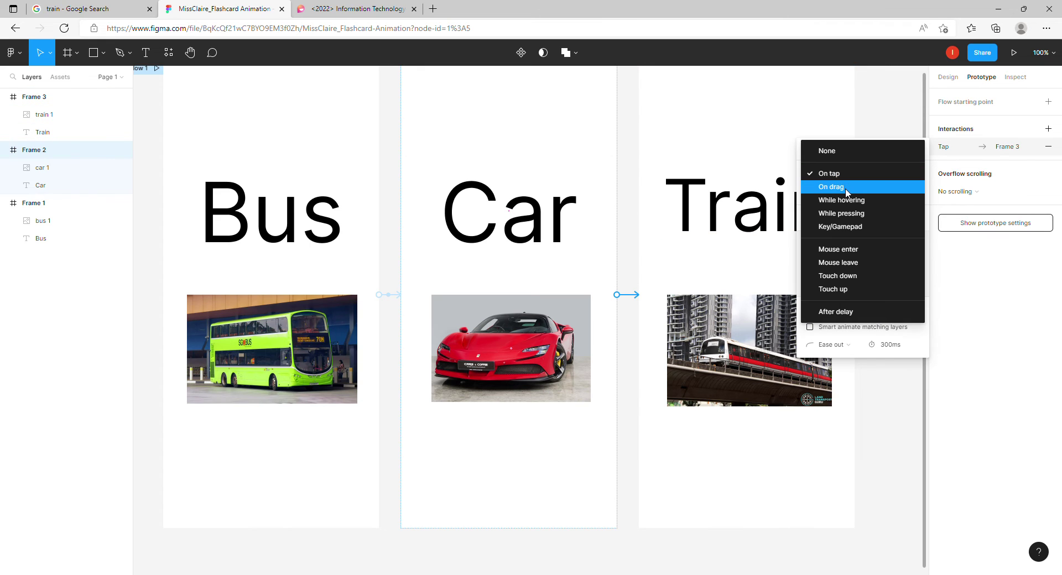
left_click(847, 188)
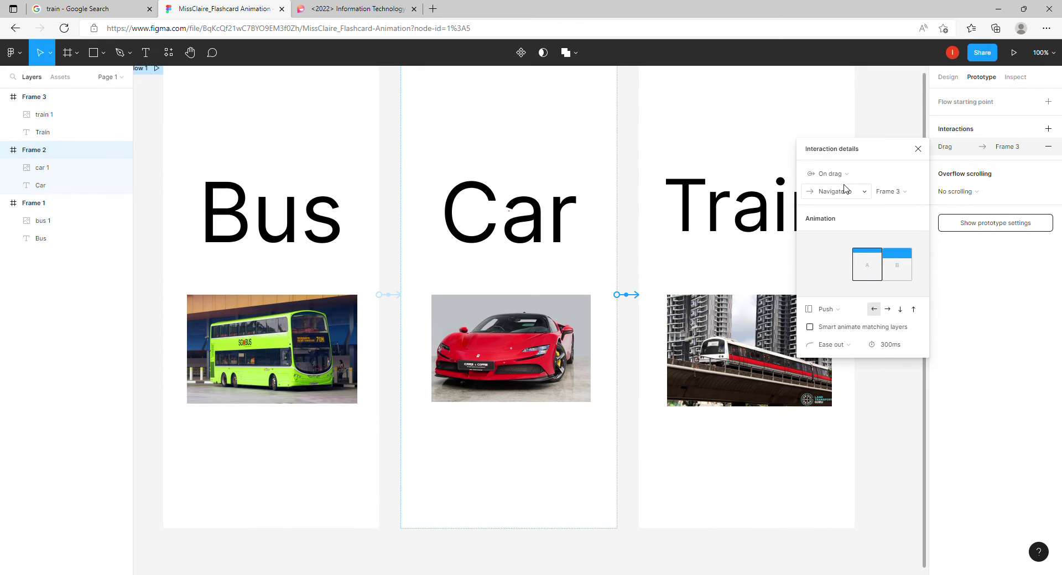
left_click(918, 148)
Step: Add a prototype connection from Frame 3 to Frame 1 and set its trigger to On drag
left_click(78, 99)
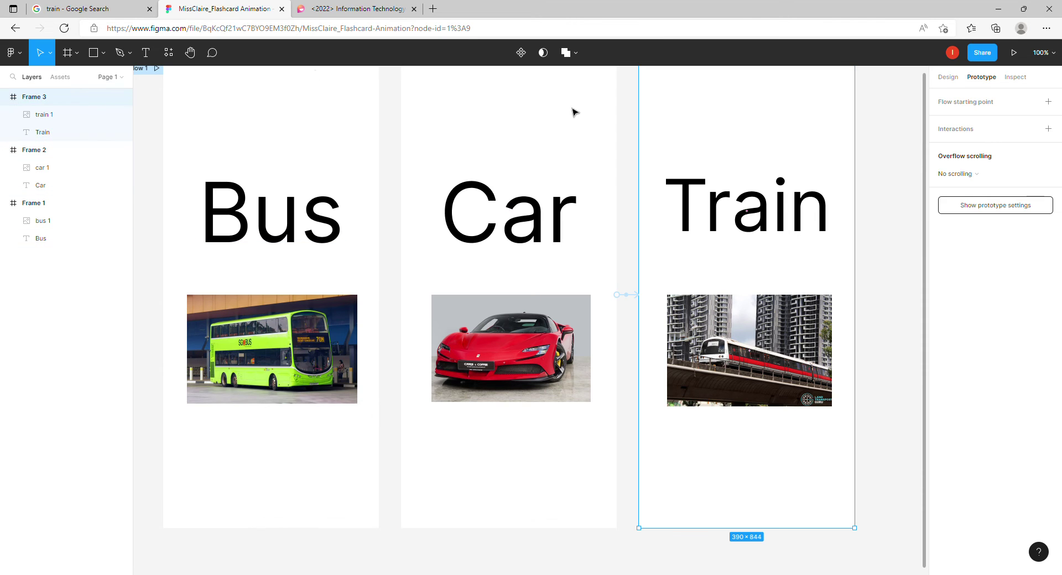
mouse_move(856, 297)
left_click_drag(855, 296, 346, 288)
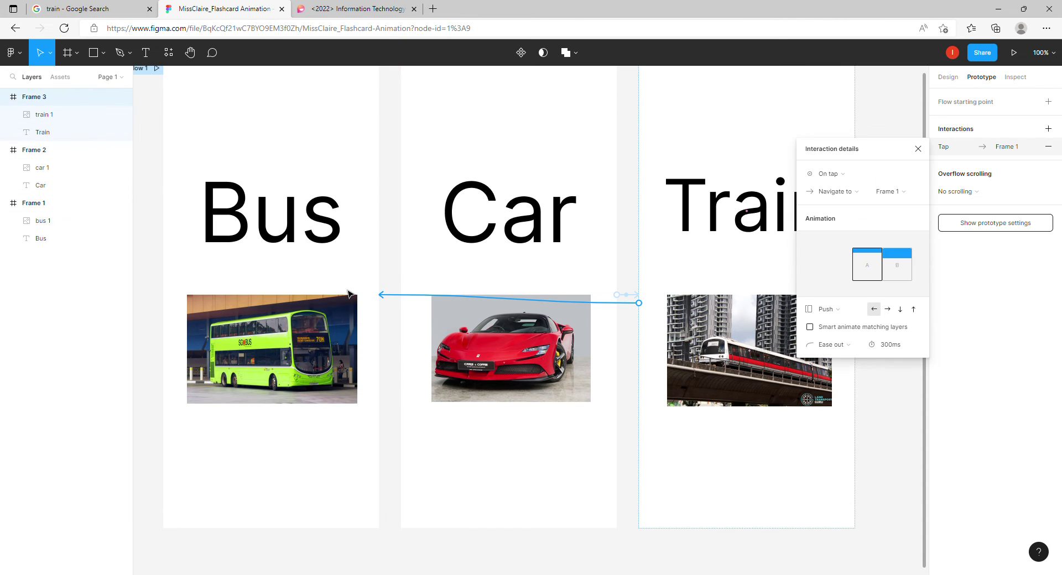
left_click(824, 173)
left_click(831, 187)
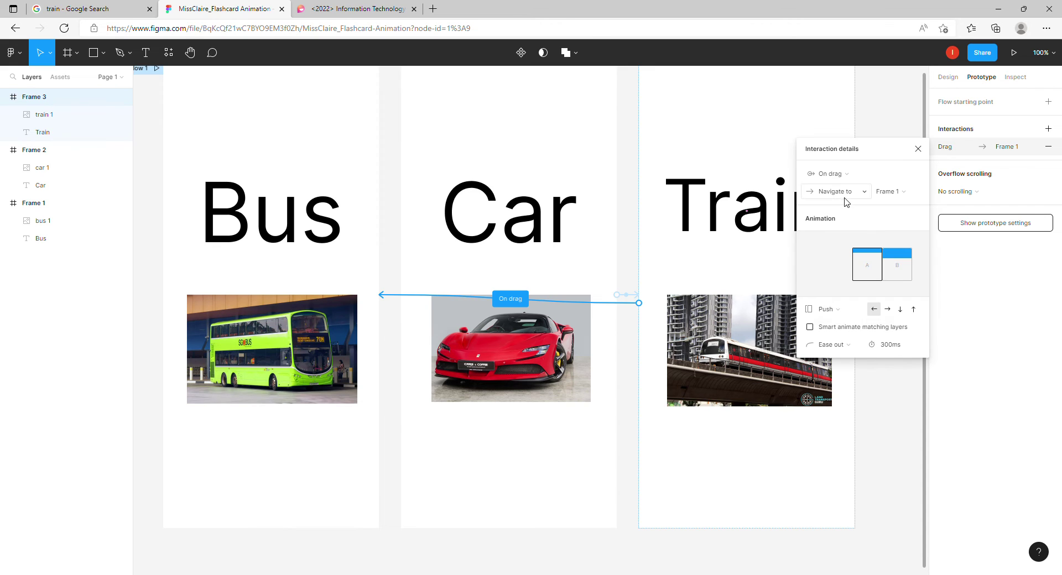
left_click(920, 148)
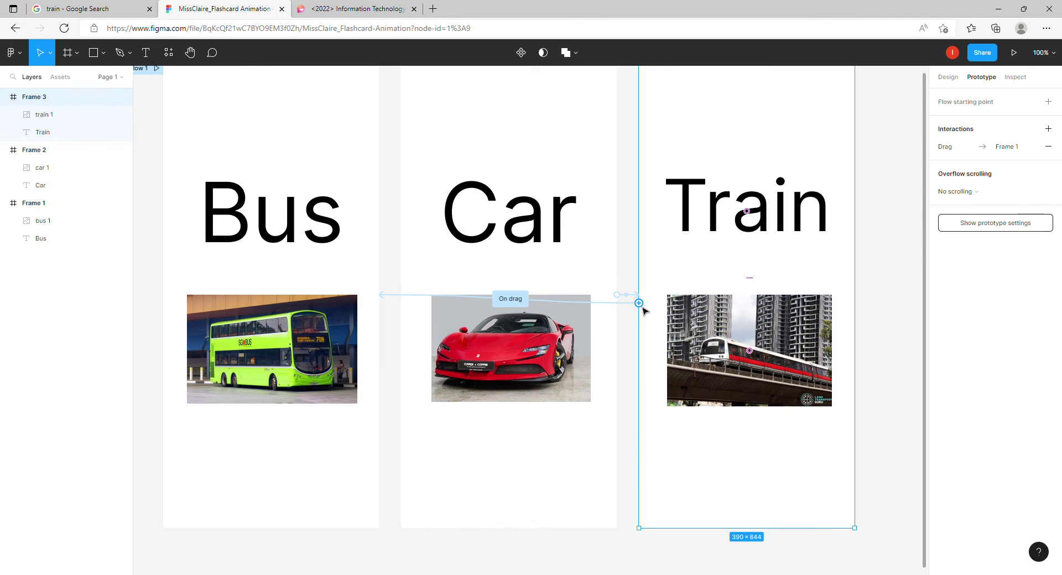
Step: Add a prototype connection from Frame 3 back to Frame 2, triggered on drag, with the Push direction set to right
left_click_drag(640, 308, 617, 326)
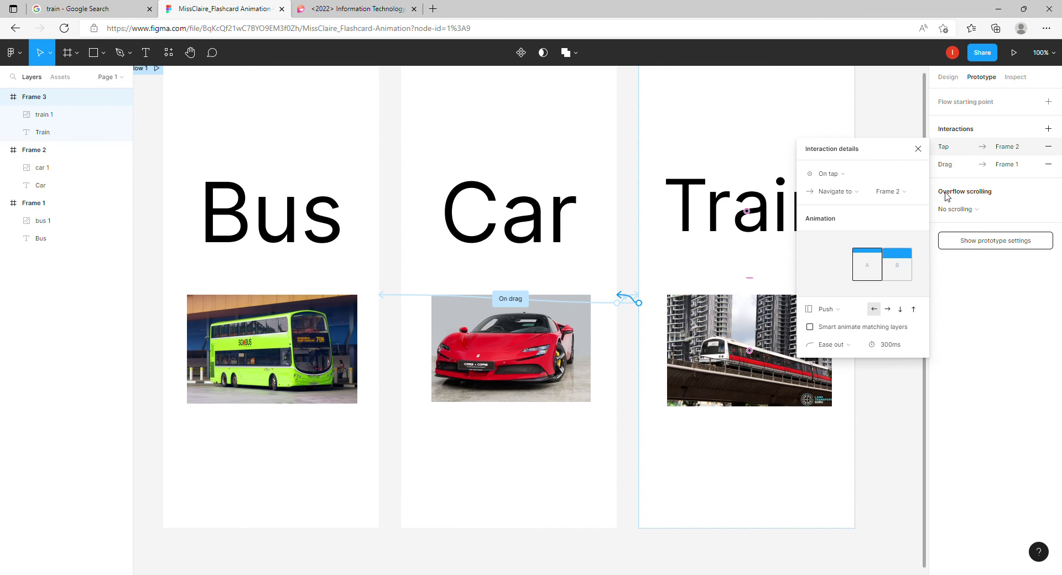
left_click(826, 173)
left_click(829, 185)
left_click(888, 310)
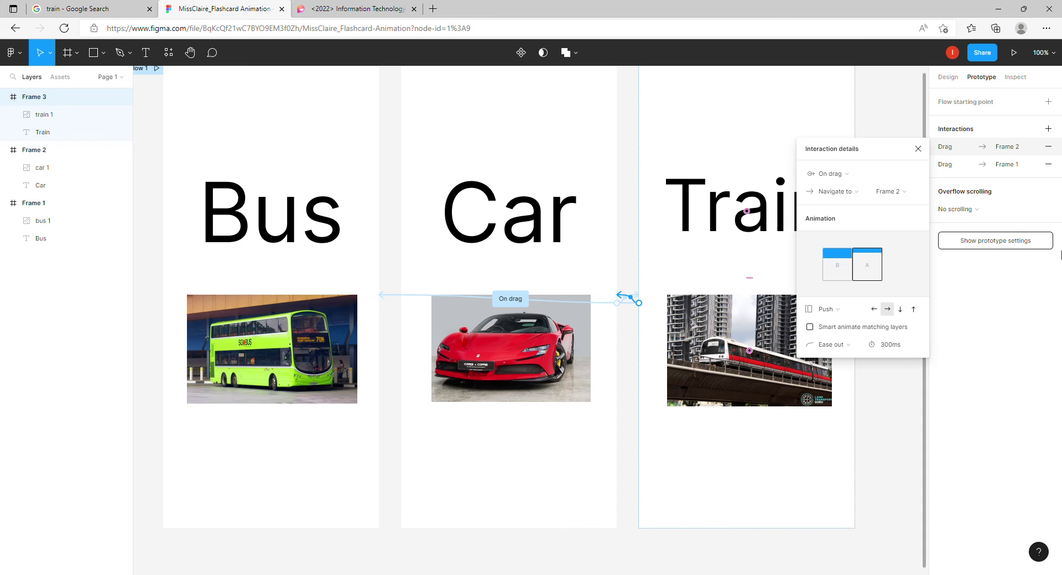
left_click(917, 149)
Step: Add a prototype connection from Frame 2 back to Frame 1 and set its trigger to On drag
left_click(78, 155)
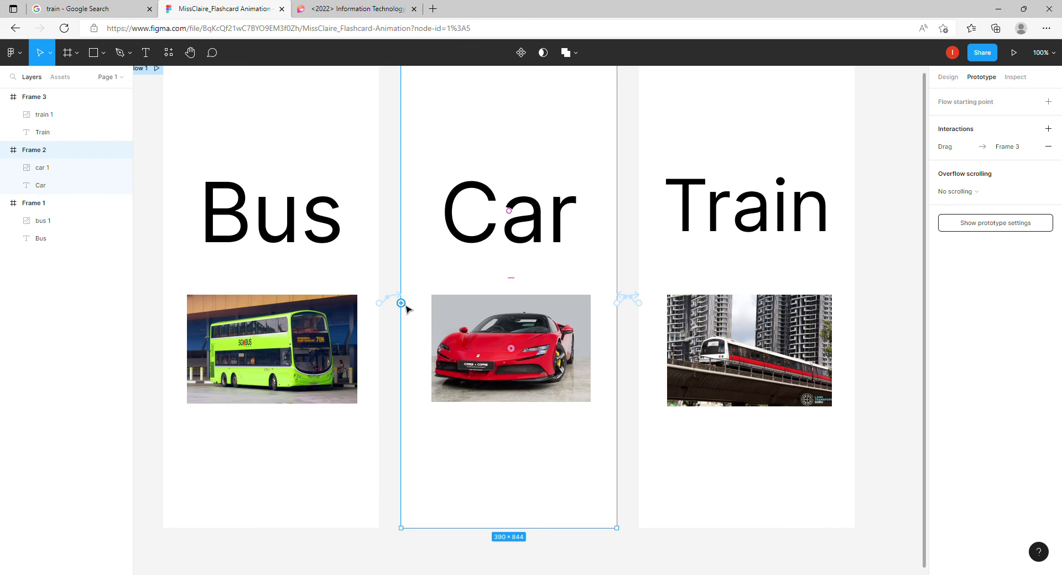
left_click_drag(406, 307, 382, 328)
left_click(824, 172)
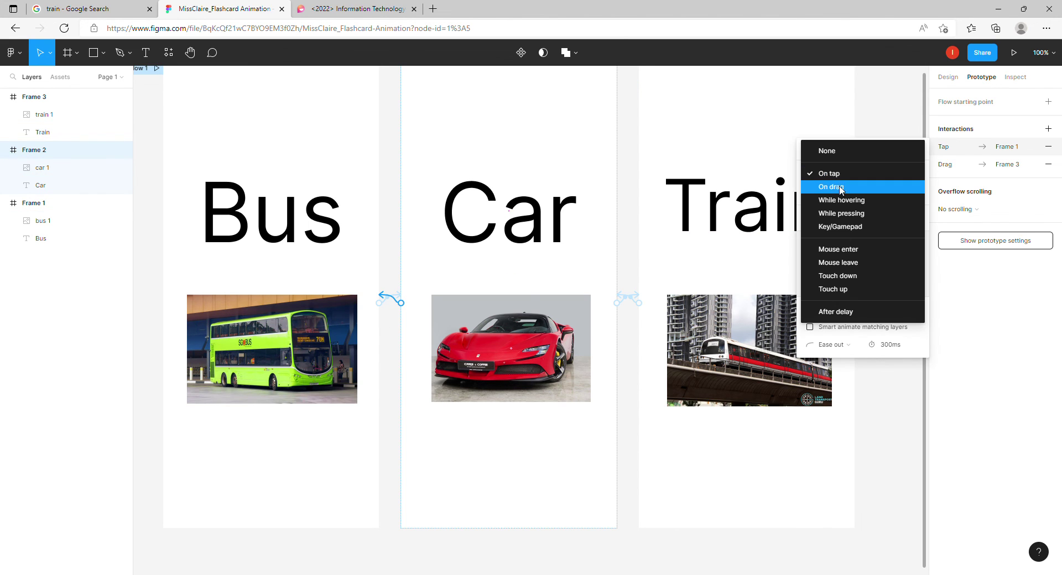
left_click(842, 188)
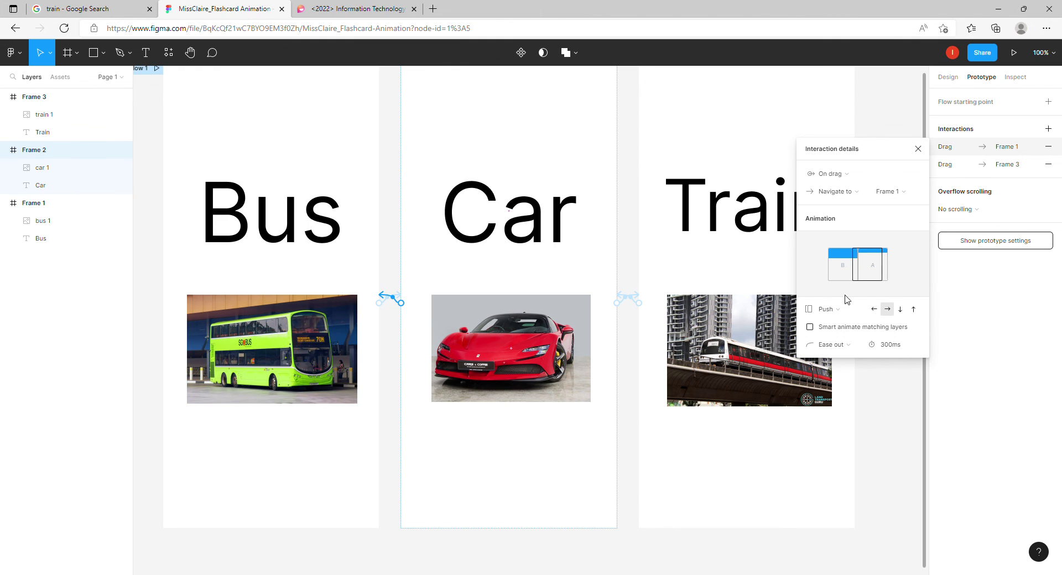
left_click(918, 149)
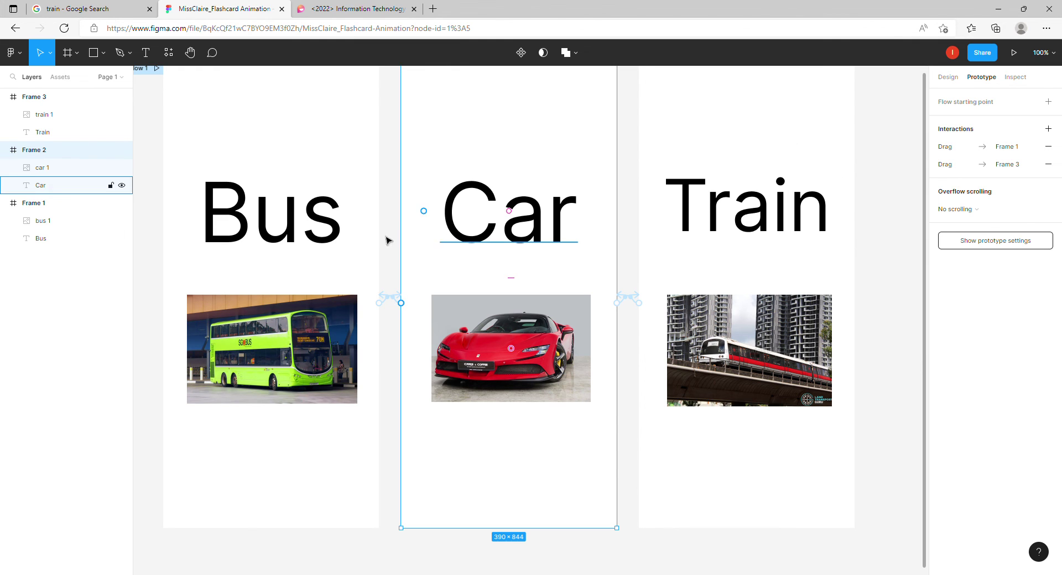
Step: Add a prototype connection from Frame 1 to Frame 3 and set its trigger to On drag
left_click(68, 208)
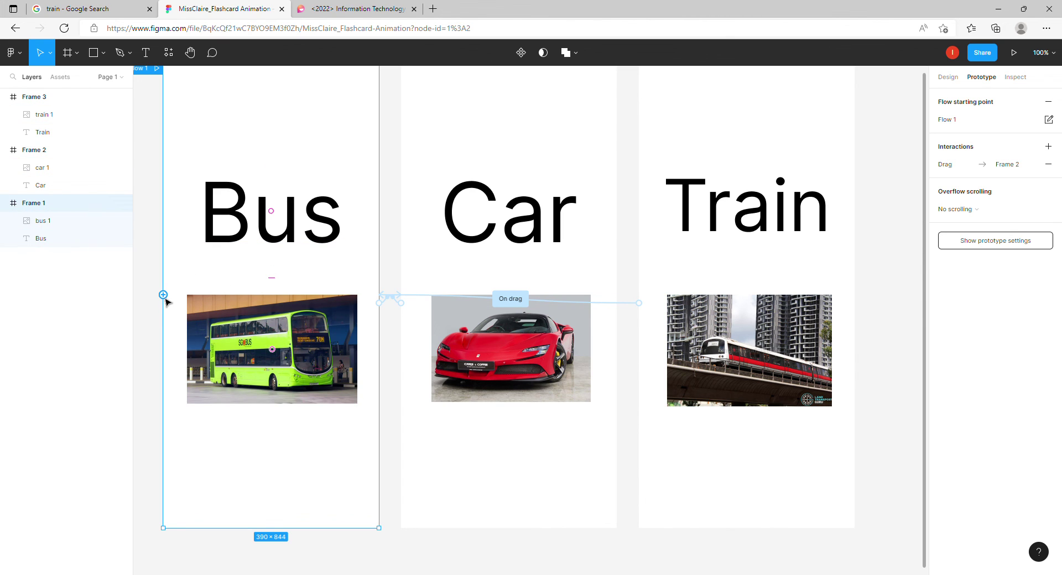
left_click_drag(164, 295, 691, 317)
left_click(837, 194)
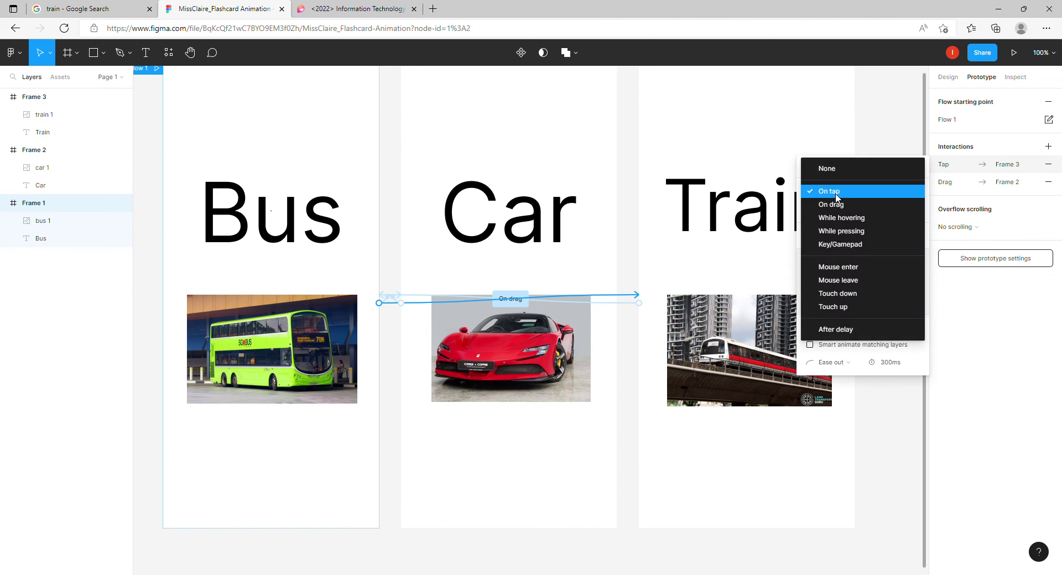
left_click(829, 208)
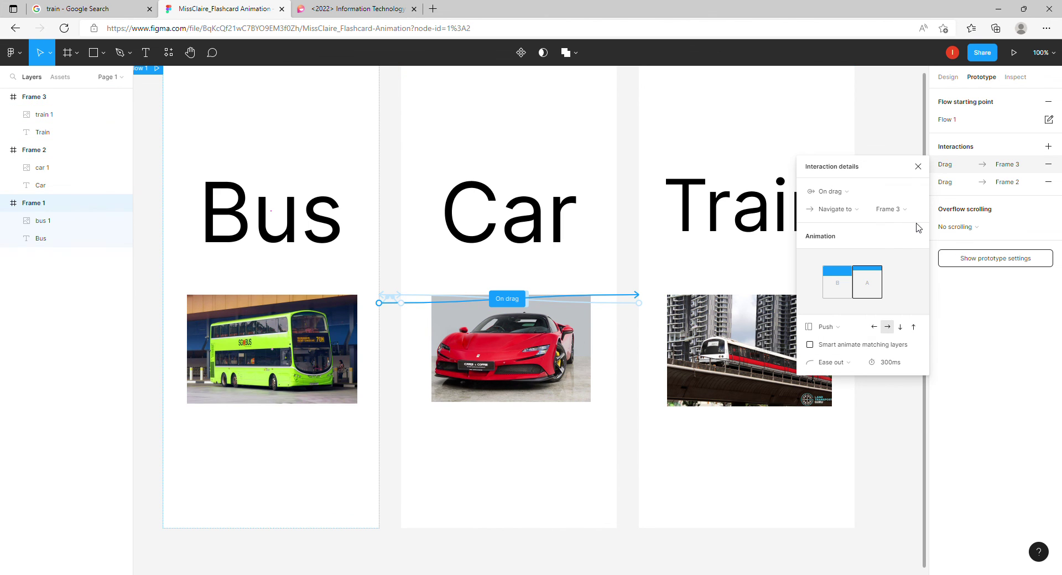
left_click(923, 176)
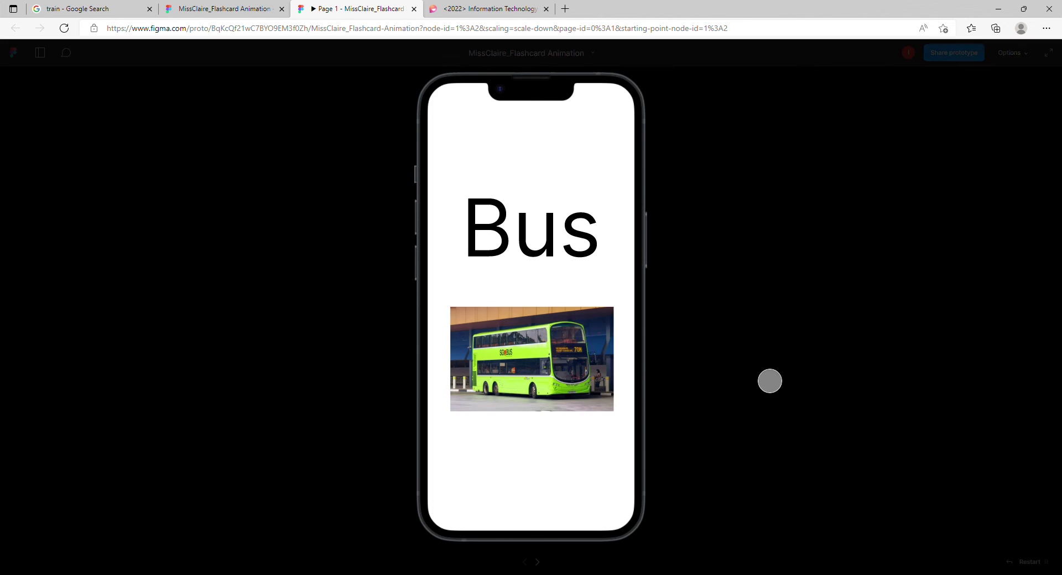
Step: Test the drag transitions between the Bus, Car and Train cards in both directions in the prototype preview
left_click(623, 347)
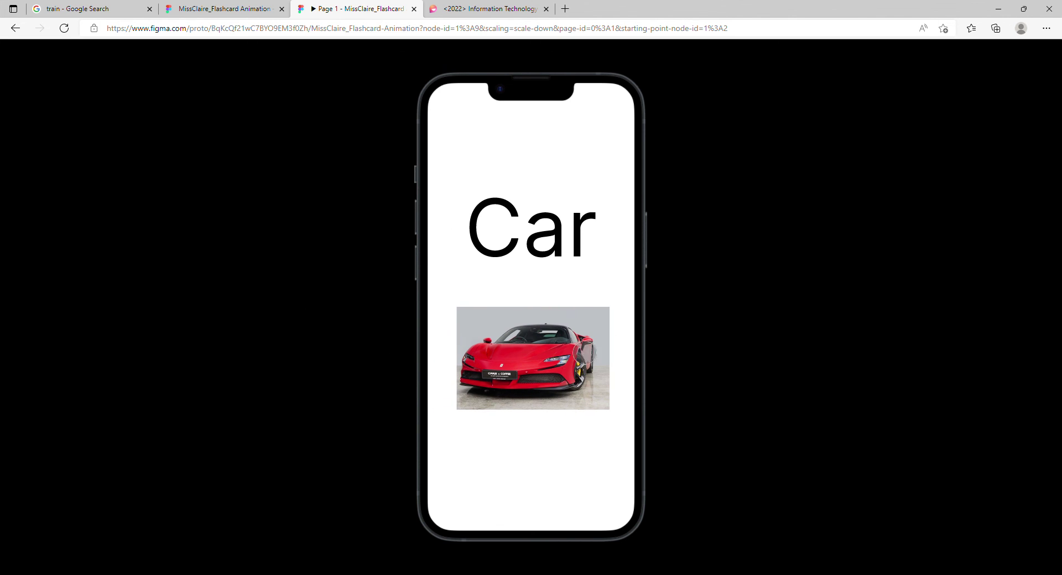
left_click(585, 353)
left_click(631, 339)
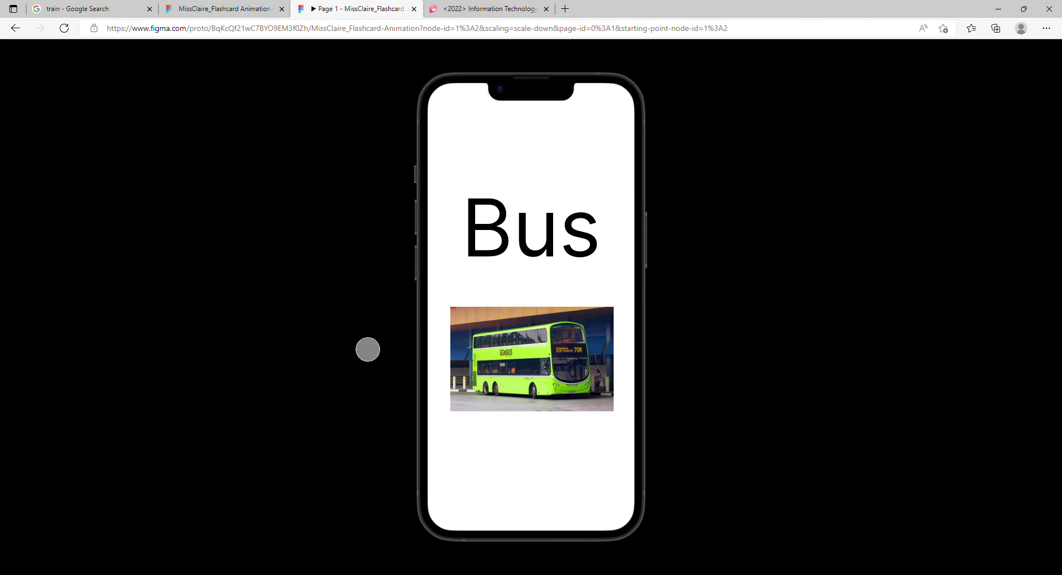
left_click(637, 355)
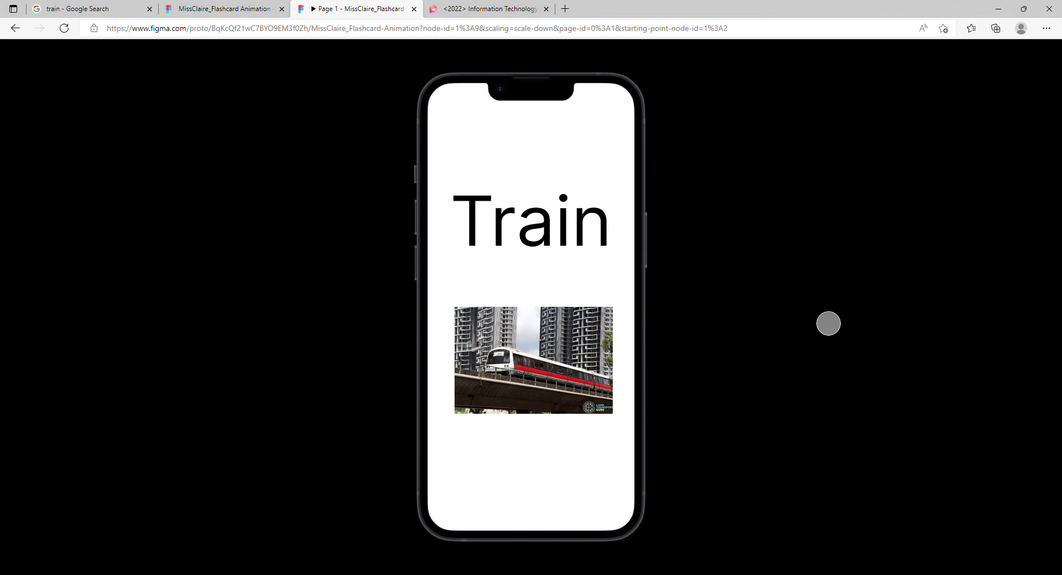
left_click(437, 360)
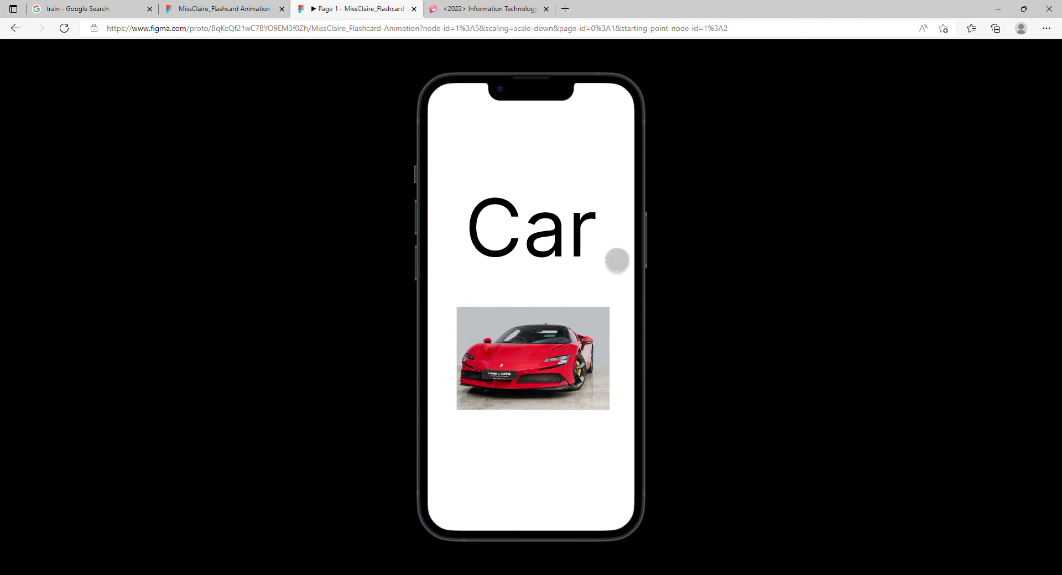
left_click(451, 340)
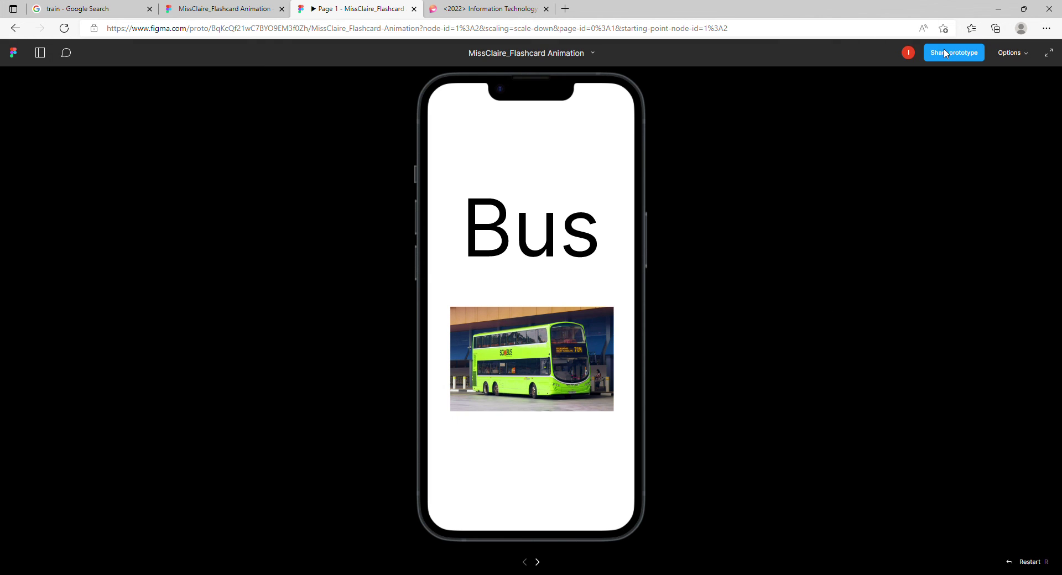
Step: Copy the share link of the flashcard prototype and close the sharing dialog
left_click(945, 53)
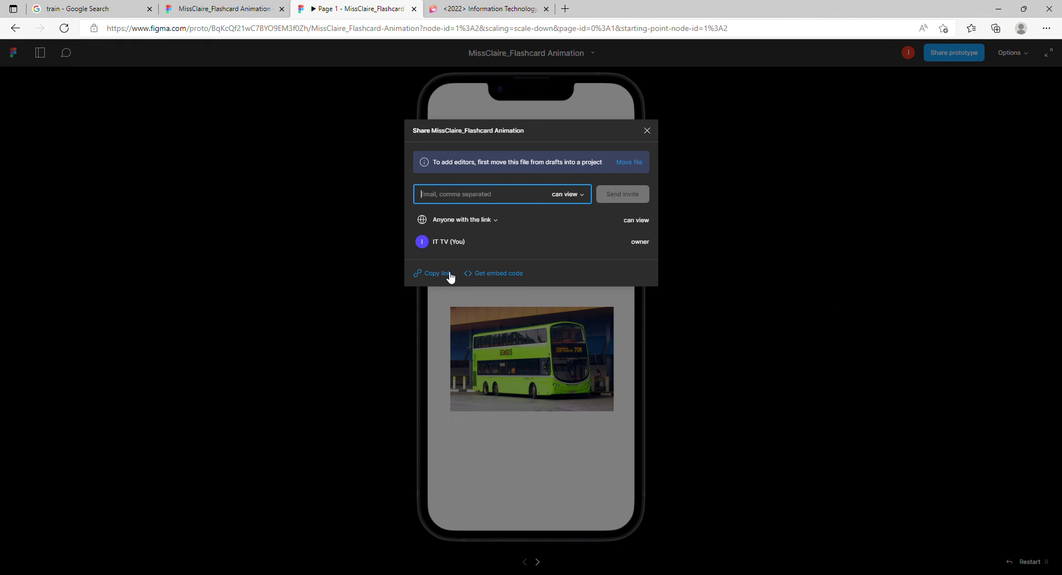
left_click(450, 275)
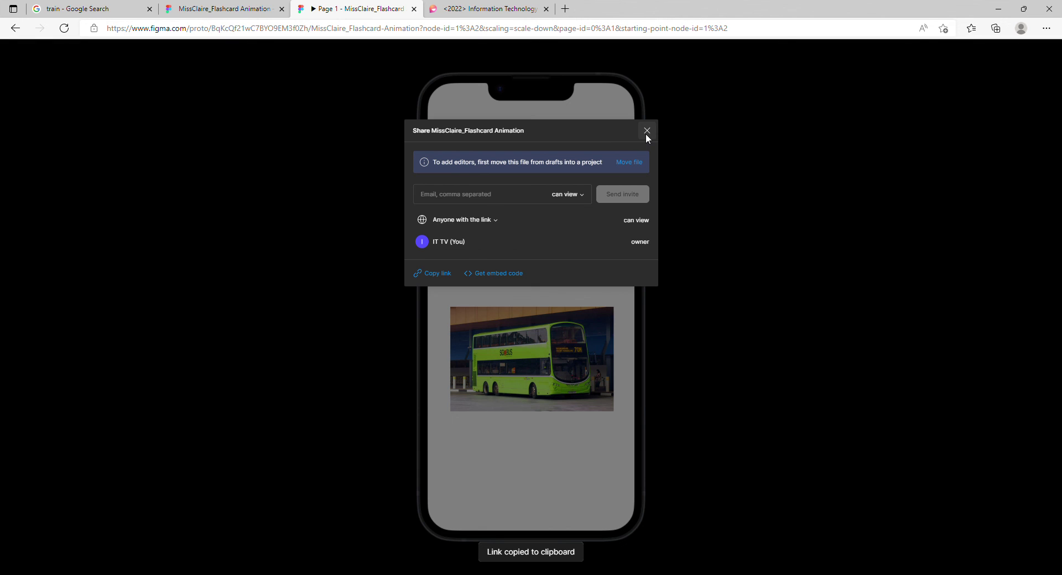
left_click(646, 135)
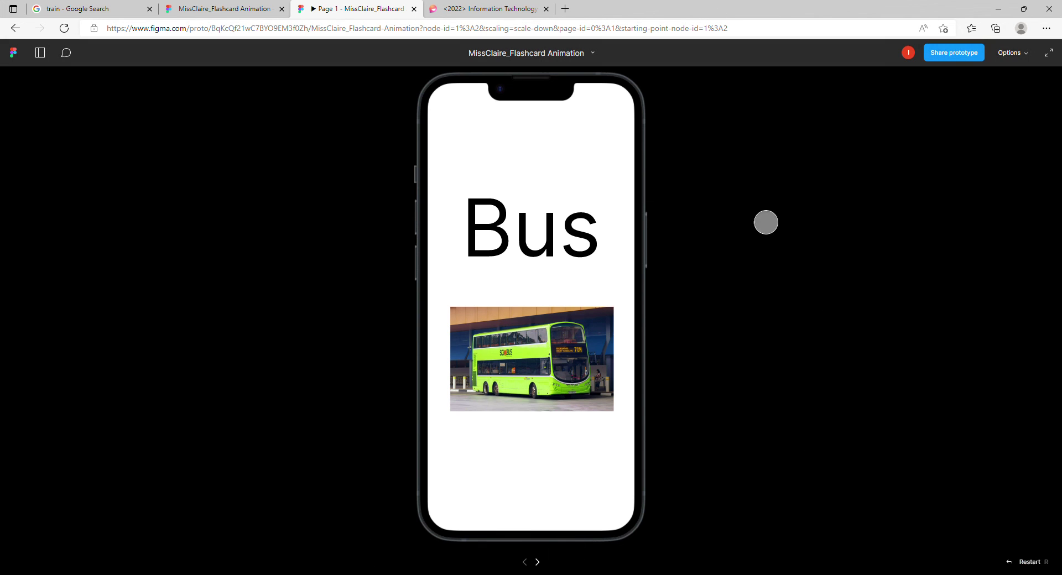
Step: Close the prototype preview and return from the design file to the Drafts file overview
left_click(415, 9)
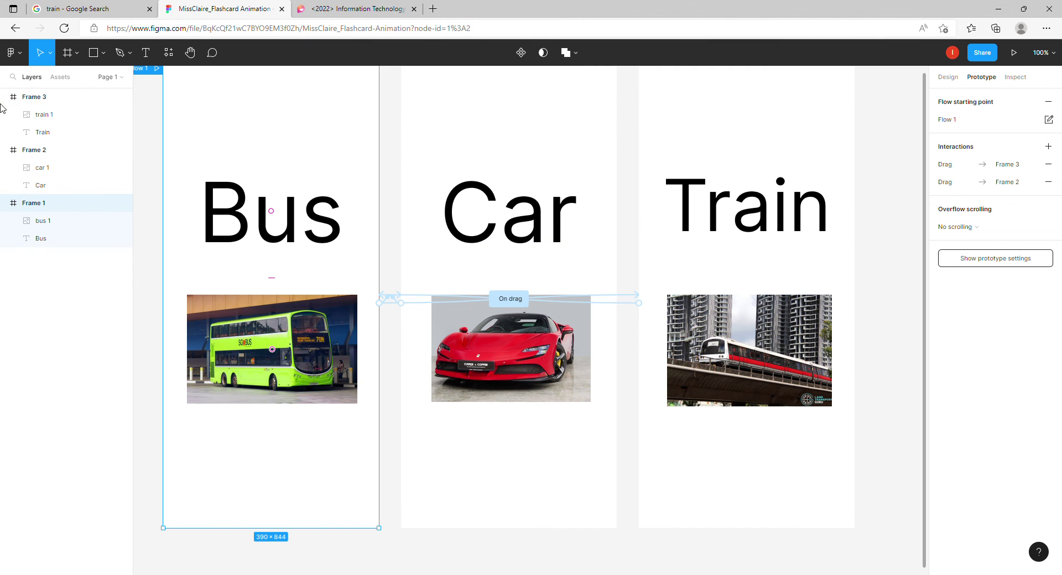
left_click(13, 53)
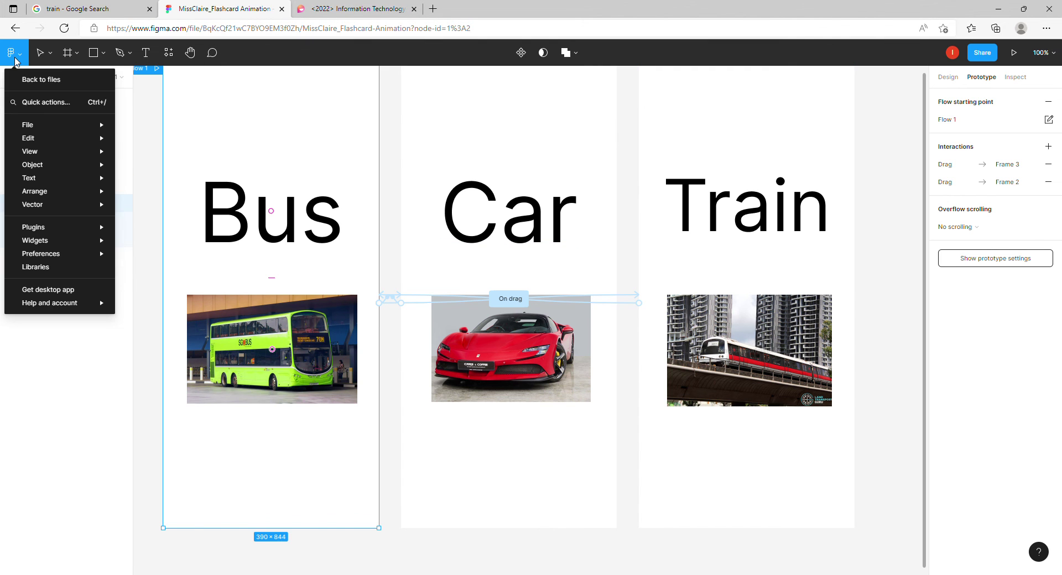
left_click(42, 81)
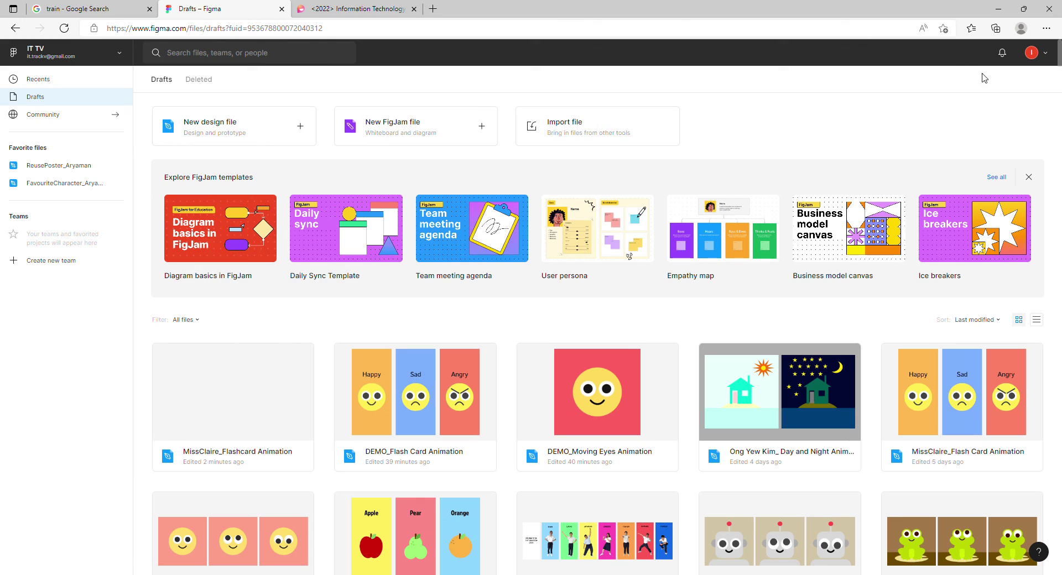